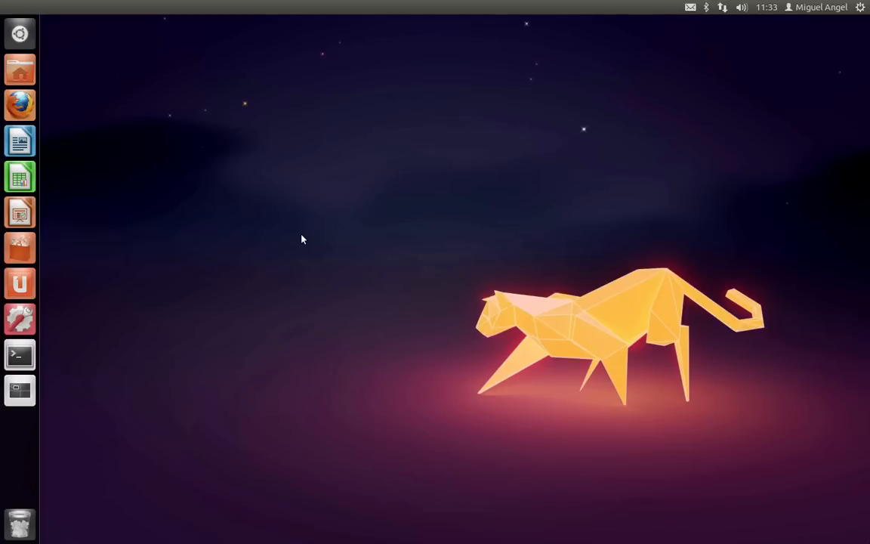
Step: Open the home folder in a maximized file manager window and show its contents in list view
{"action": "left_click", "coordinate": [30, 74]}
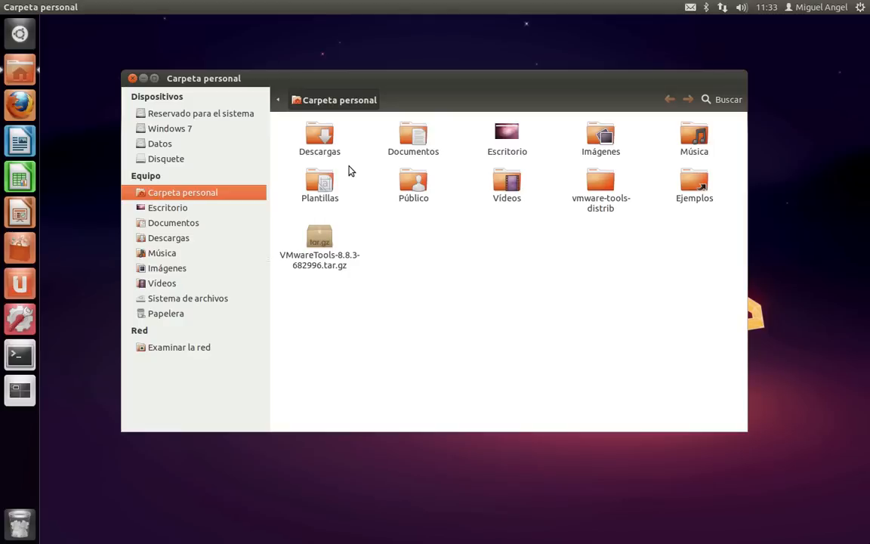
{"action": "left_click", "coordinate": [154, 78]}
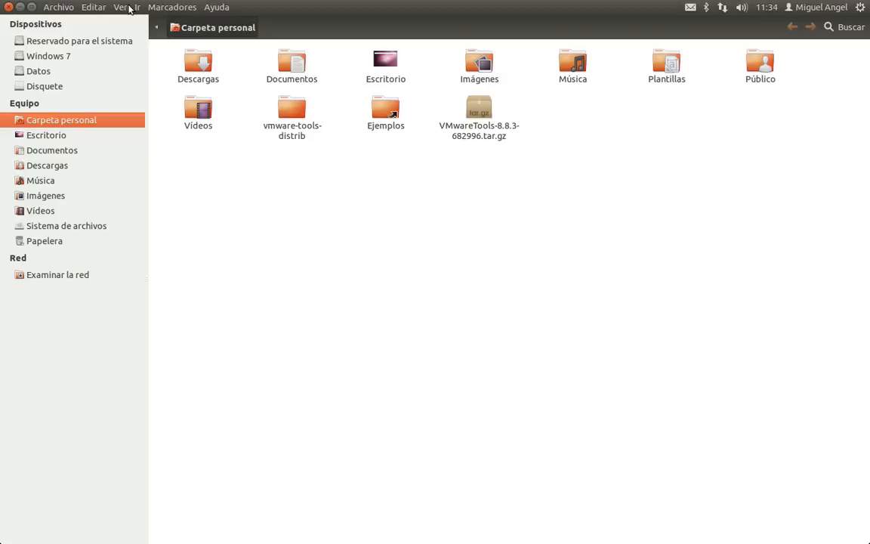
{"action": "left_click", "coordinate": [120, 7]}
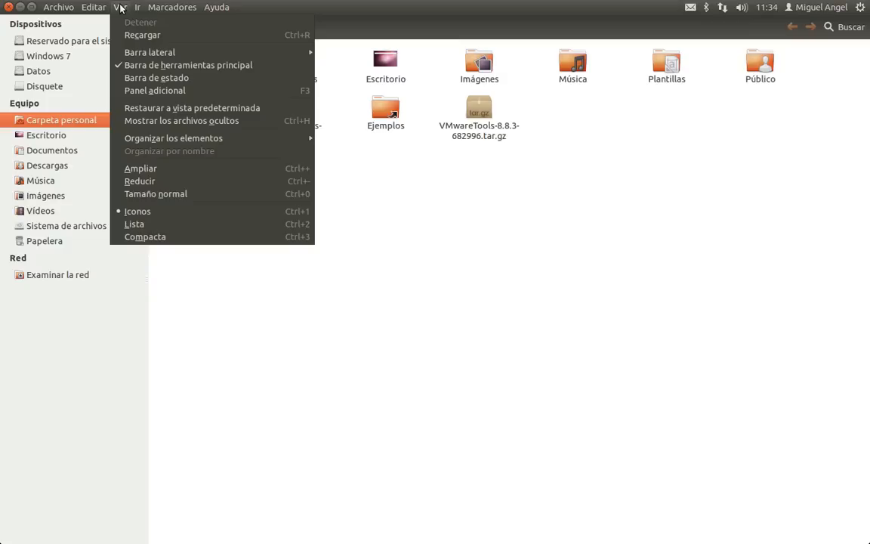
{"action": "left_click", "coordinate": [134, 225]}
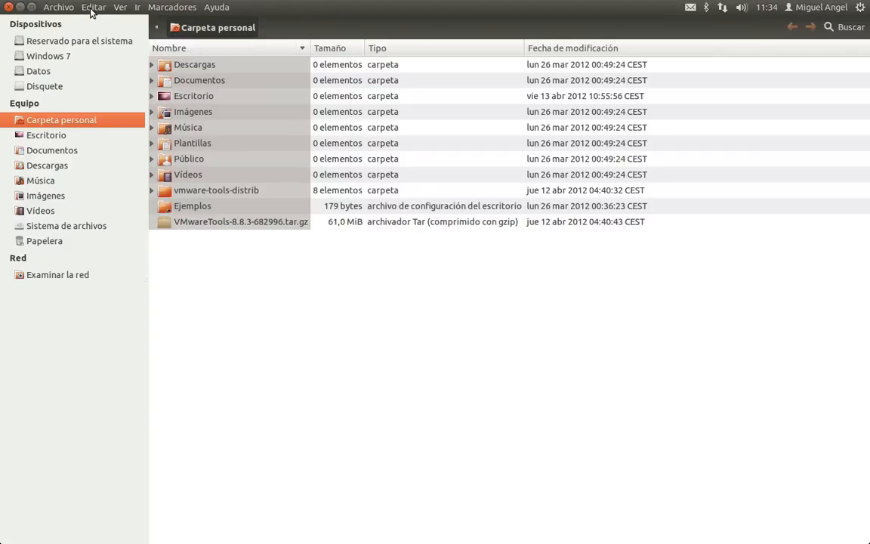
Step: In the file manager preferences, remove Tamaño, Tipo and Fecha de modificación from the list columns
{"action": "left_click", "coordinate": [92, 7]}
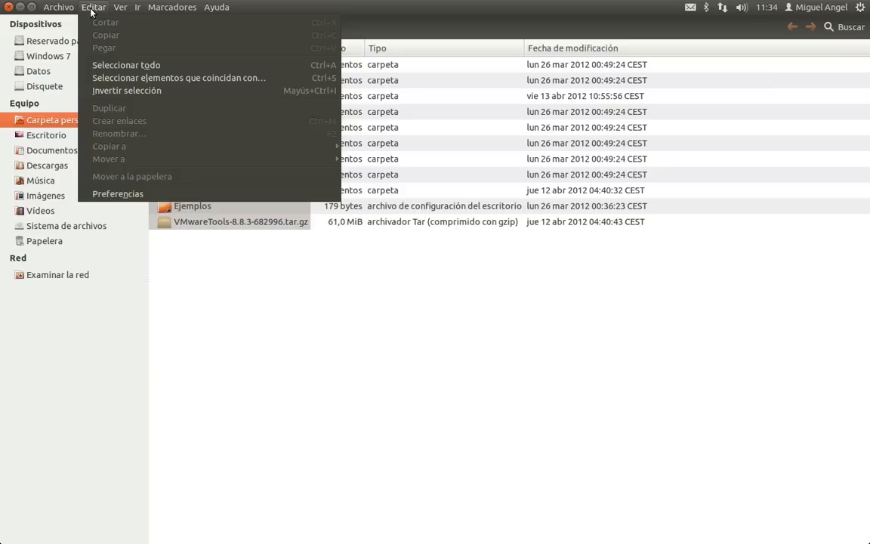
{"action": "left_click", "coordinate": [115, 194]}
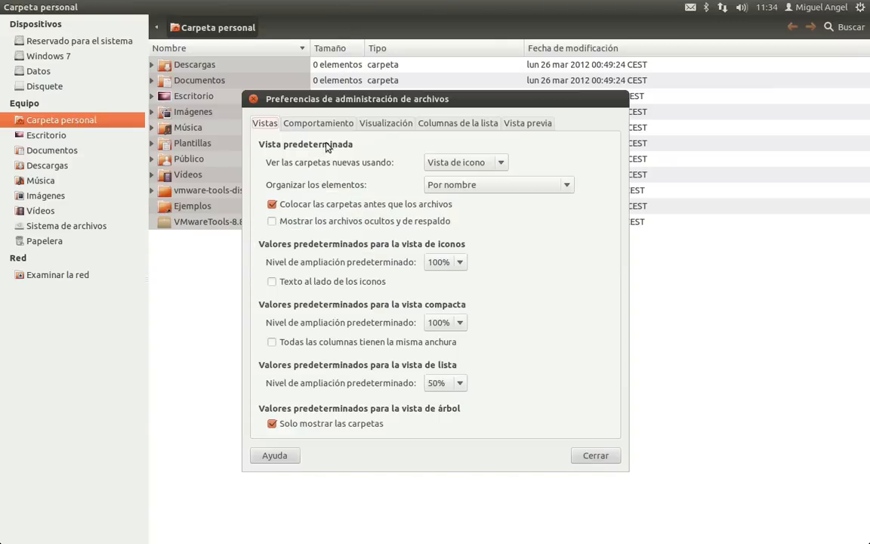
{"action": "left_click", "coordinate": [462, 124]}
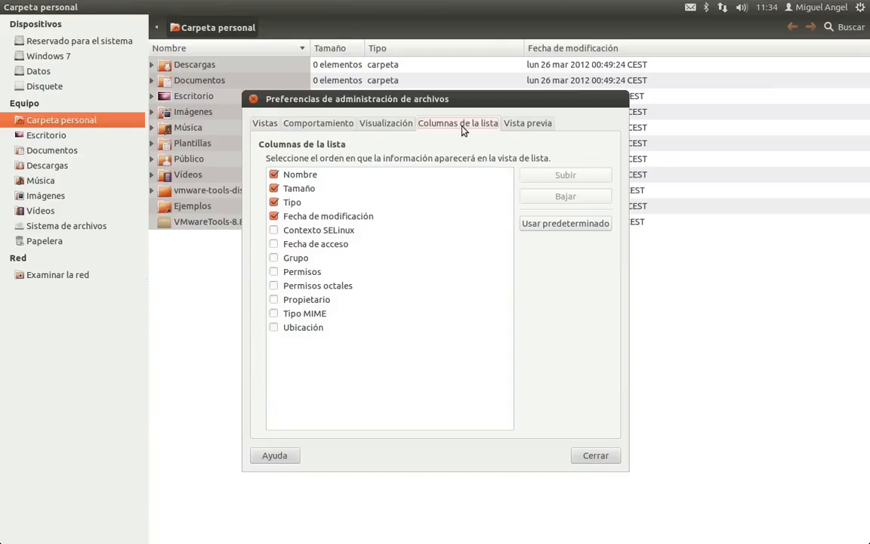
{"action": "left_click", "coordinate": [274, 190]}
{"action": "left_click", "coordinate": [274, 202]}
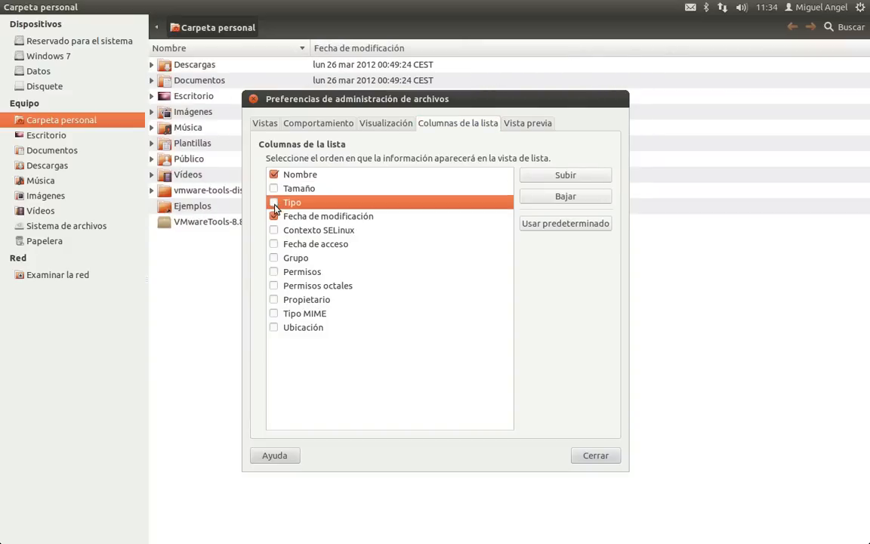
{"action": "left_click", "coordinate": [274, 216]}
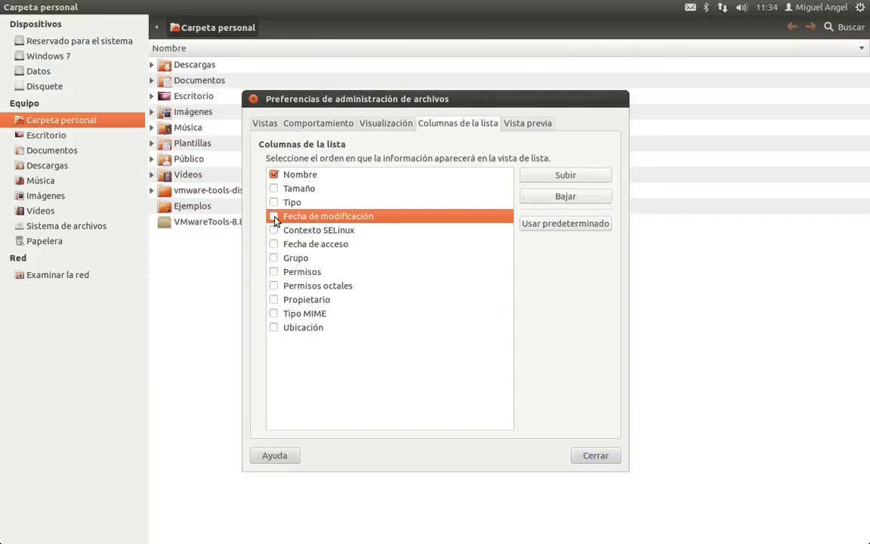
Step: Add the Propietario, Grupo and Permisos columns to the list view
{"action": "left_click", "coordinate": [274, 300]}
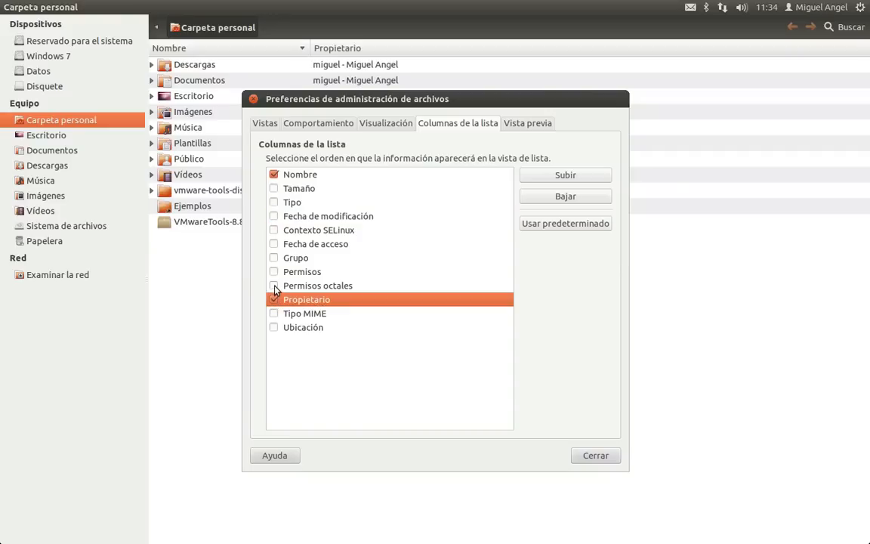
{"action": "left_click", "coordinate": [274, 259]}
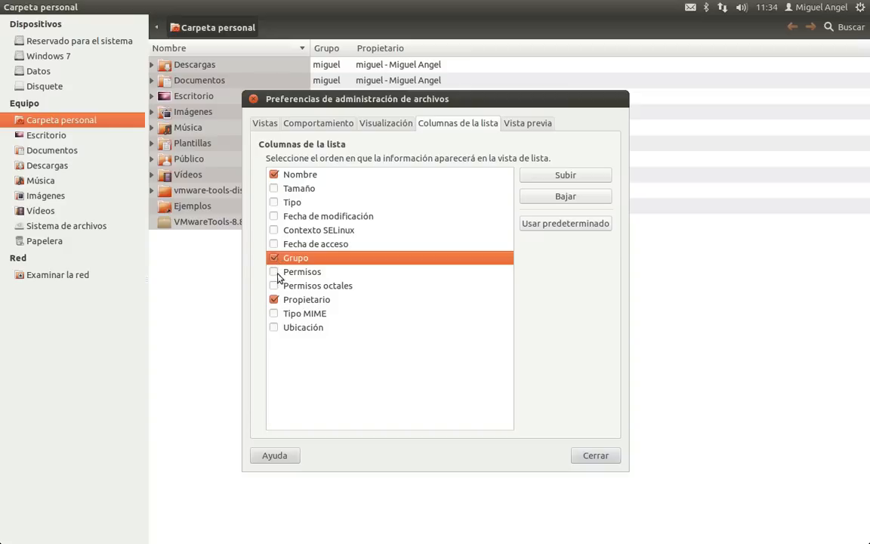
{"action": "left_click", "coordinate": [273, 274]}
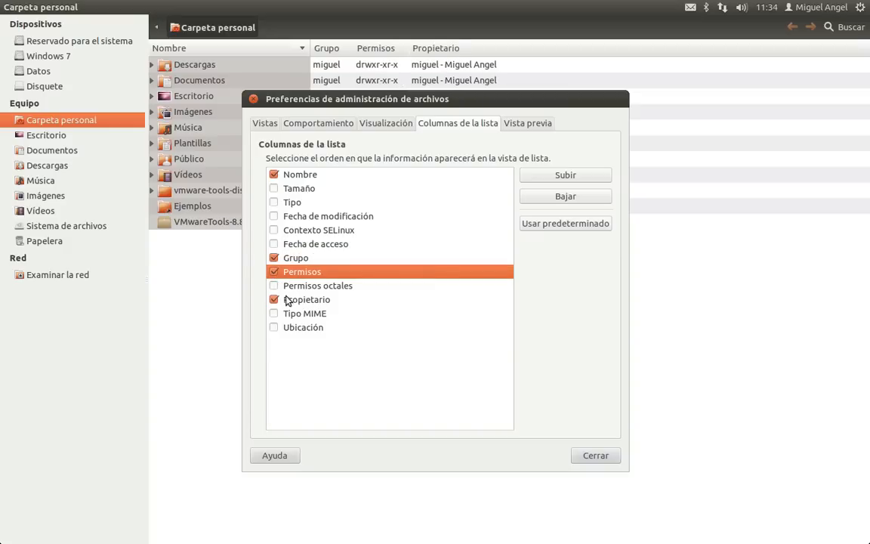
Step: Move the Propietario column ahead of Grupo in the list order and close the preferences
{"action": "left_click", "coordinate": [290, 299]}
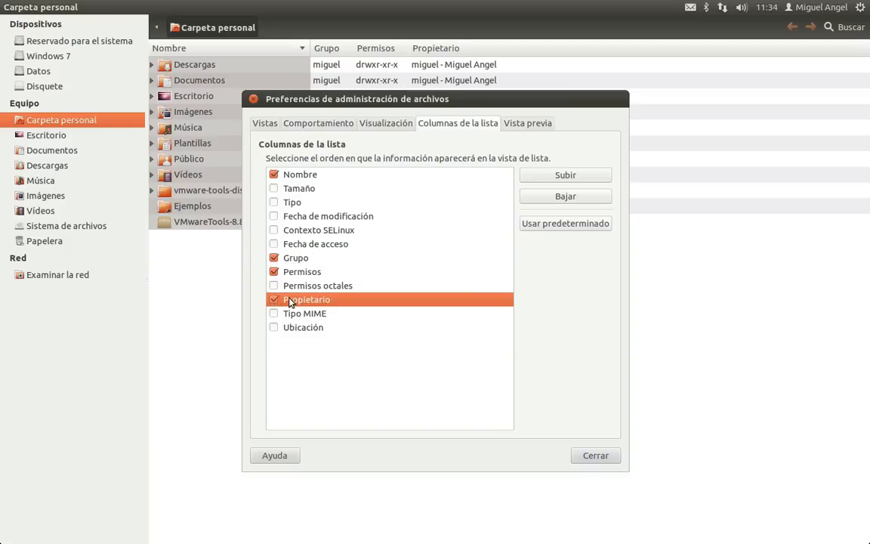
{"action": "left_click", "coordinate": [543, 181]}
{"action": "left_click", "coordinate": [544, 181]}
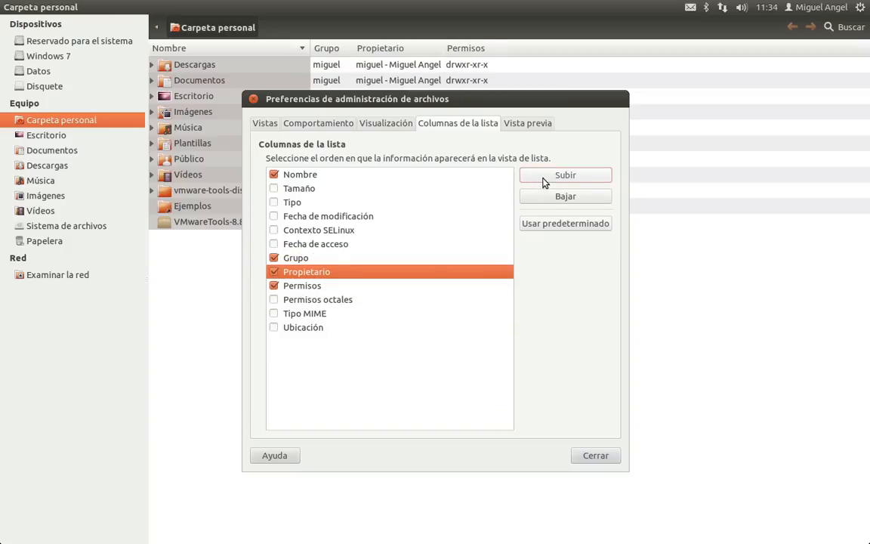
{"action": "left_click", "coordinate": [545, 182]}
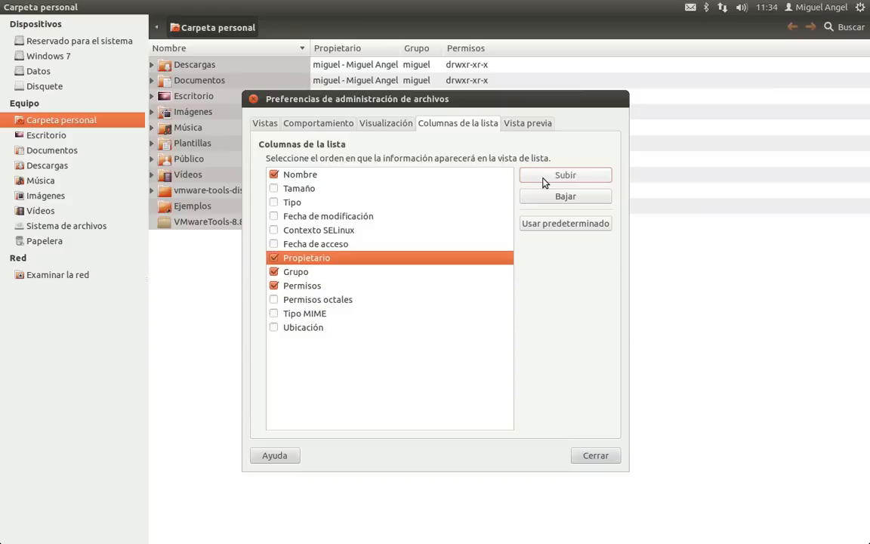
{"action": "left_click", "coordinate": [591, 455]}
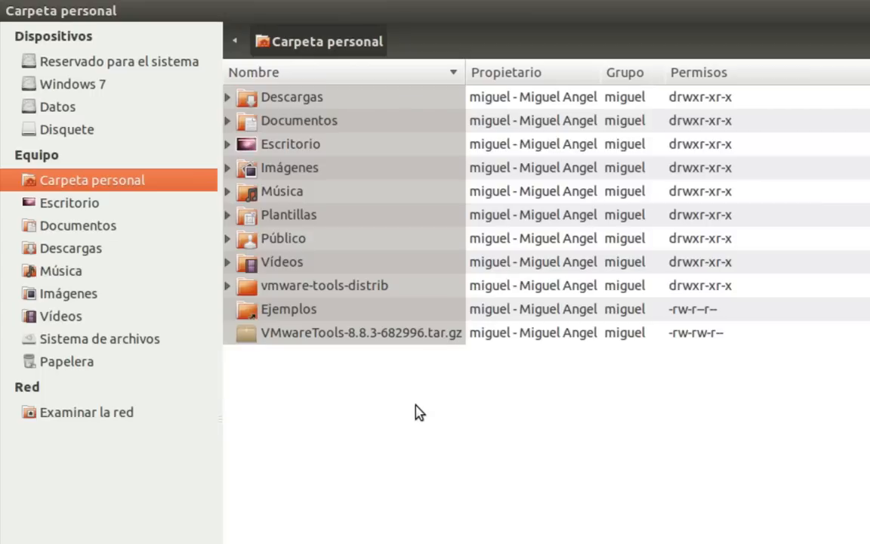
Step: Enlarge the file list by two zoom levels and narrow the Nombre column to make room for the Permisos column
{"action": "key", "text": "ctrl+plus"}
{"action": "key", "text": "ctrl+plus"}
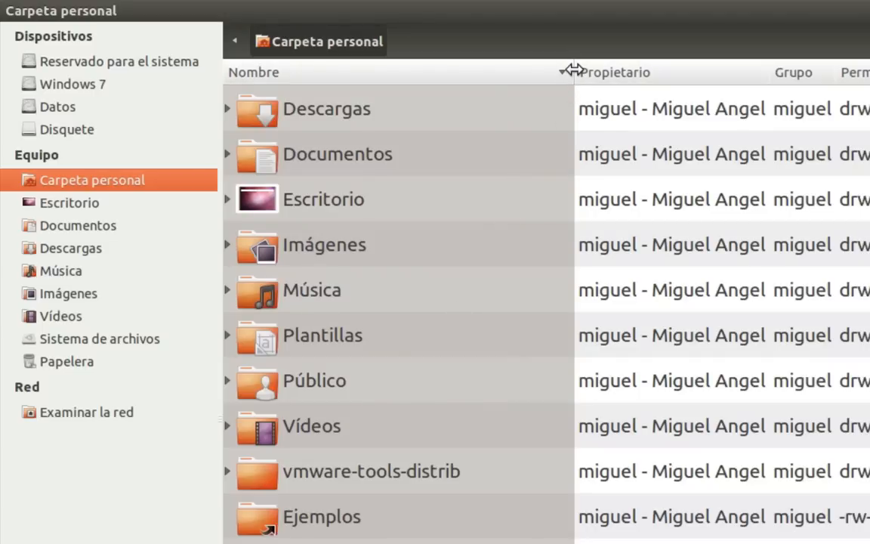
{"action": "left_click_drag", "start_coordinate": [573, 70], "coordinate": [432, 71]}
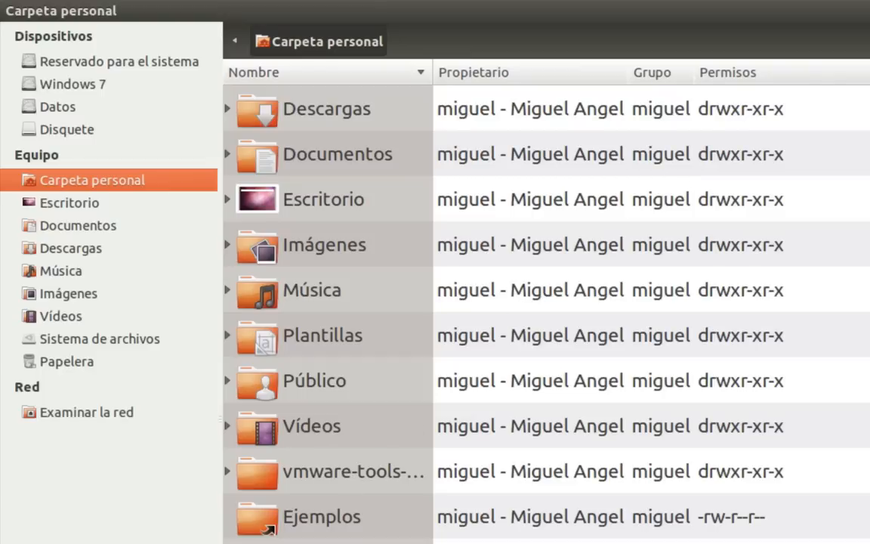
Step: Create a new folder named A in the home folder
{"action": "key", "text": "ctrl+shift+n"}
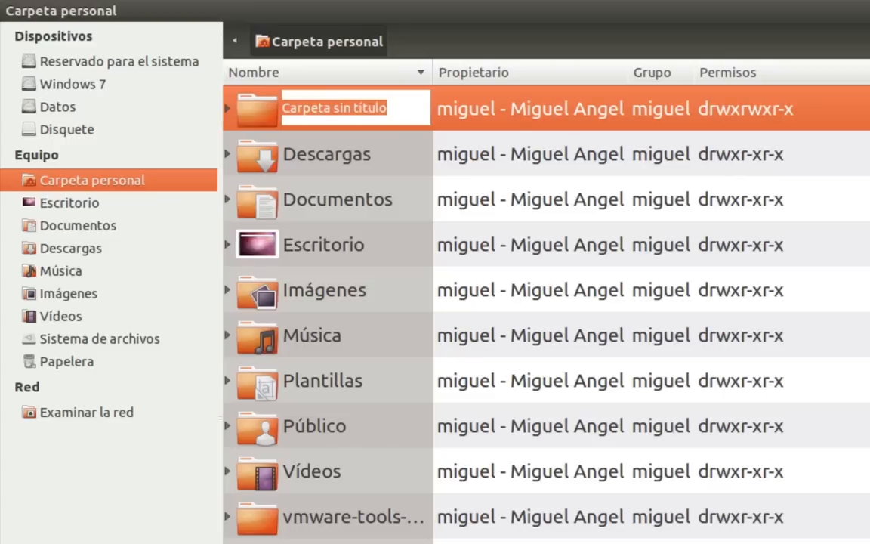
{"action": "type", "text": "A"}
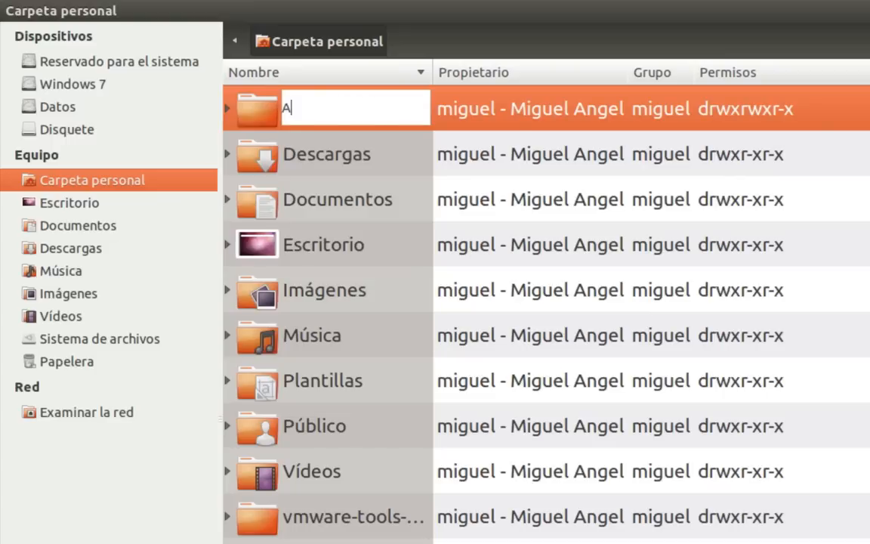
{"action": "key", "text": "Return"}
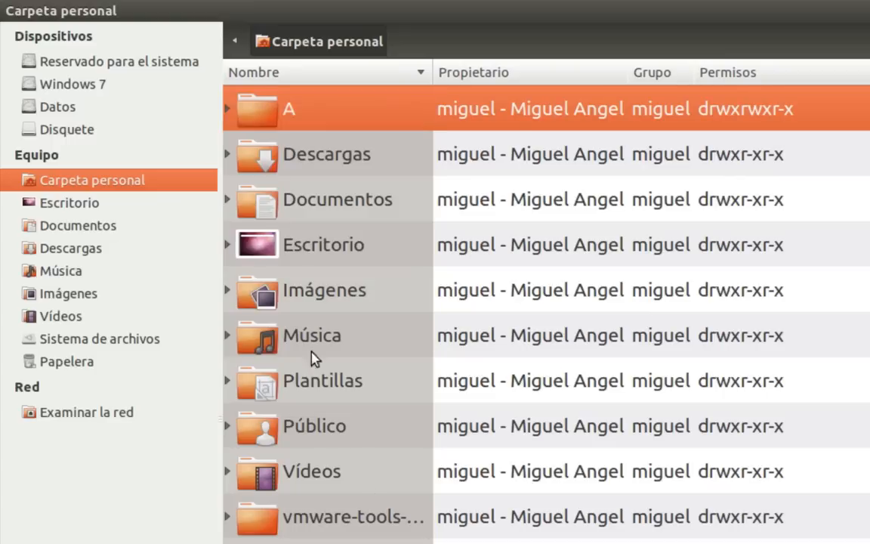
Step: Open folder A and create an empty document in it named fihero1
{"action": "double_click", "coordinate": [321, 111]}
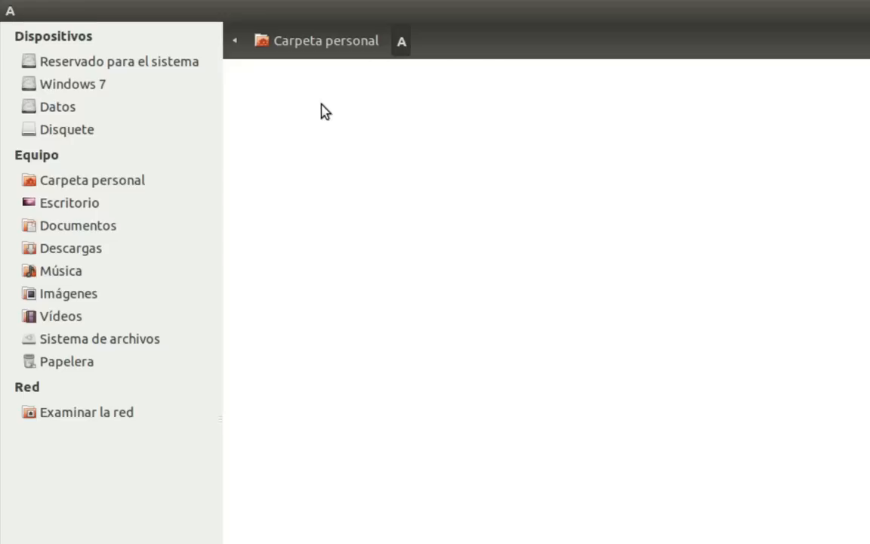
{"action": "right_click", "coordinate": [379, 140]}
{"action": "mouse_move", "coordinate": [474, 178]}
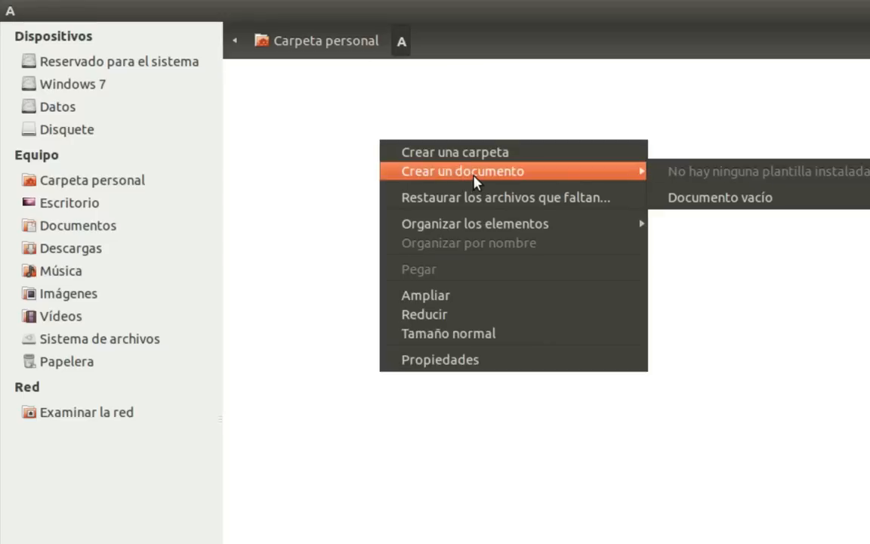
{"action": "left_click", "coordinate": [687, 198]}
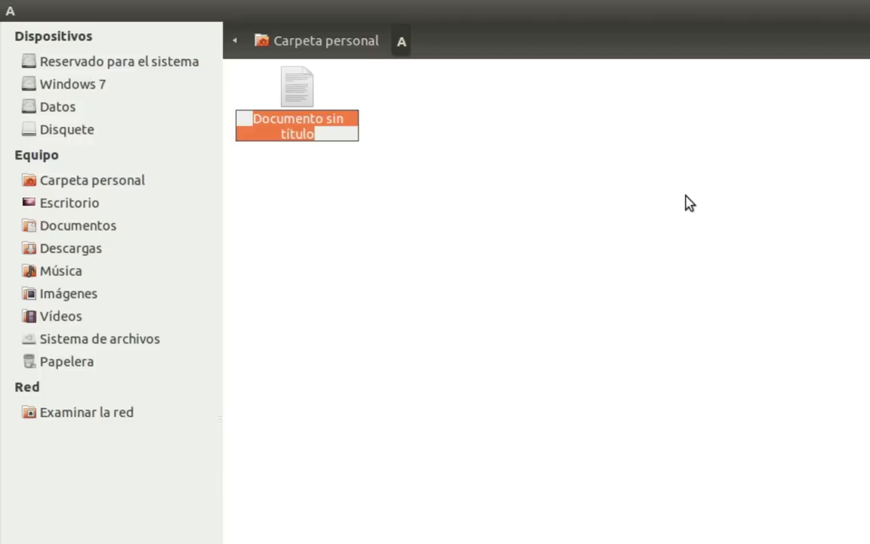
{"action": "type", "text": "fiher"}
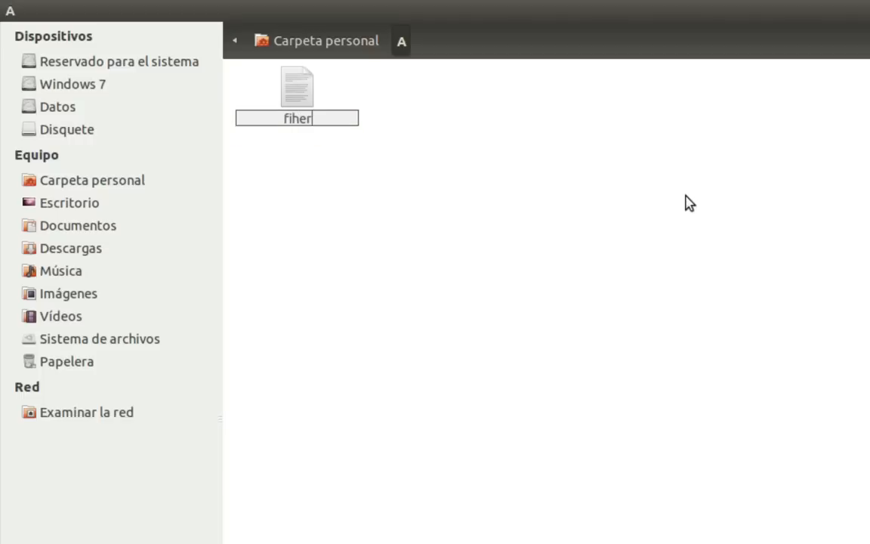
{"action": "type", "text": "o1"}
{"action": "key", "text": "Return"}
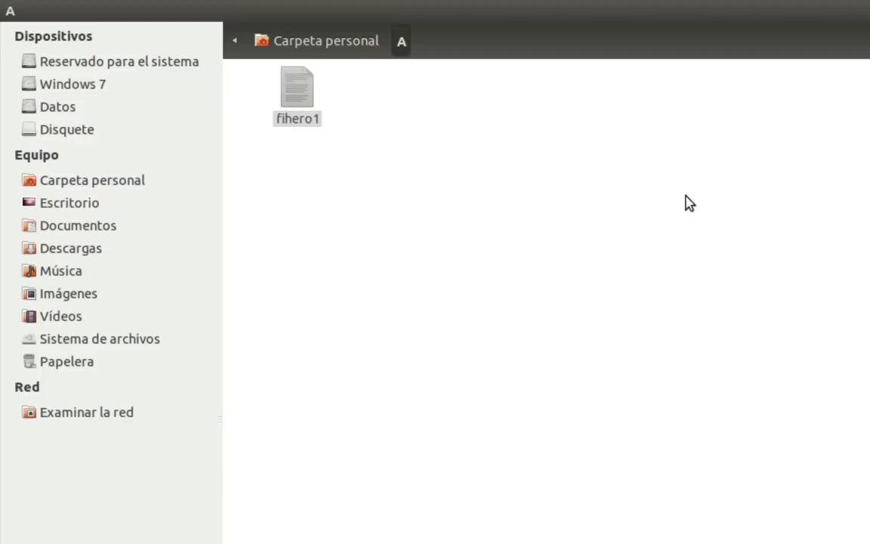
Step: Create a second empty document named fichero2 in folder A
{"action": "right_click", "coordinate": [417, 92]}
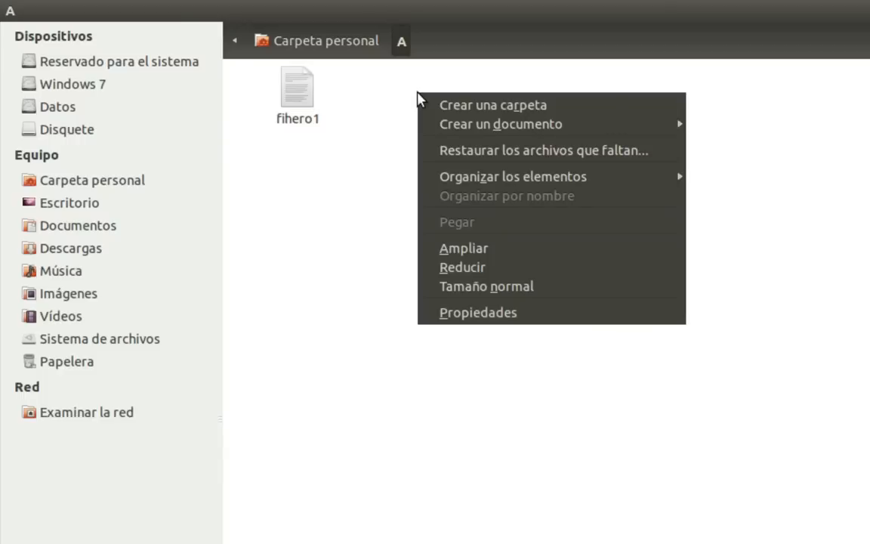
{"action": "mouse_move", "coordinate": [544, 127]}
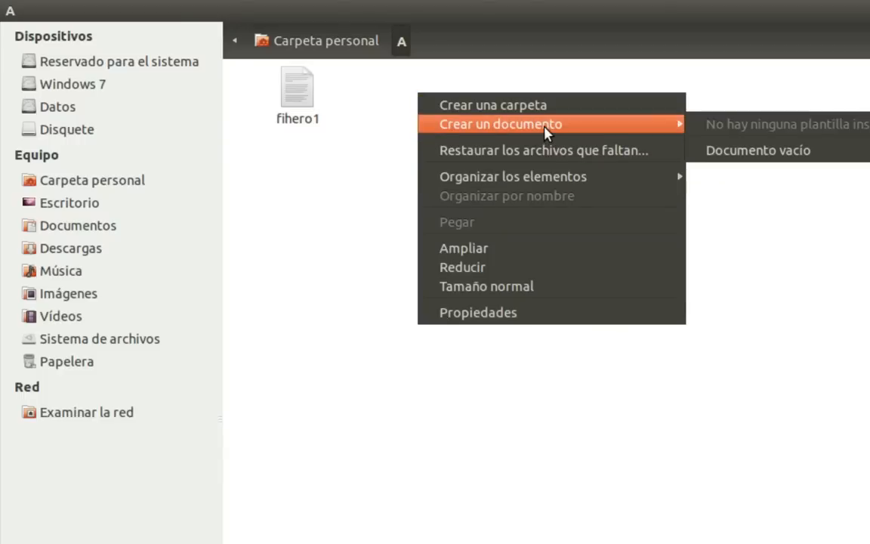
{"action": "left_click", "coordinate": [799, 154]}
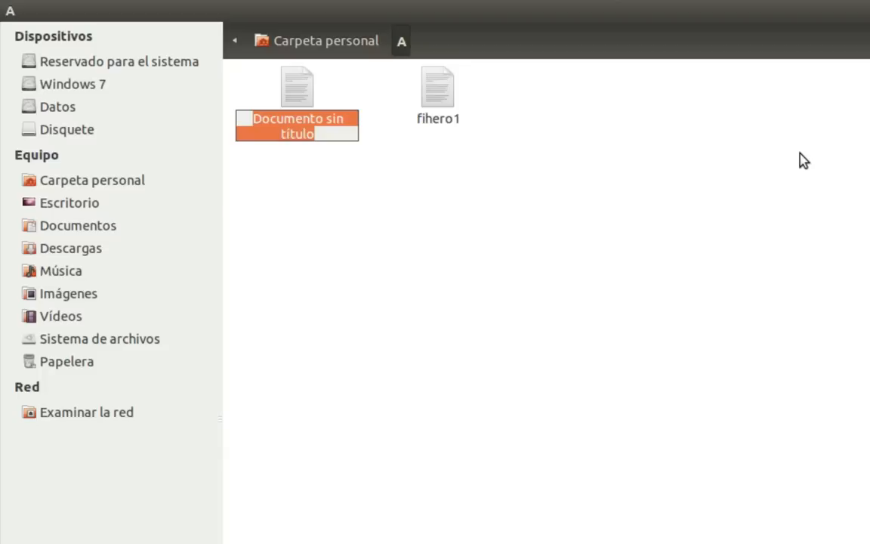
{"action": "type", "text": "fichero2"}
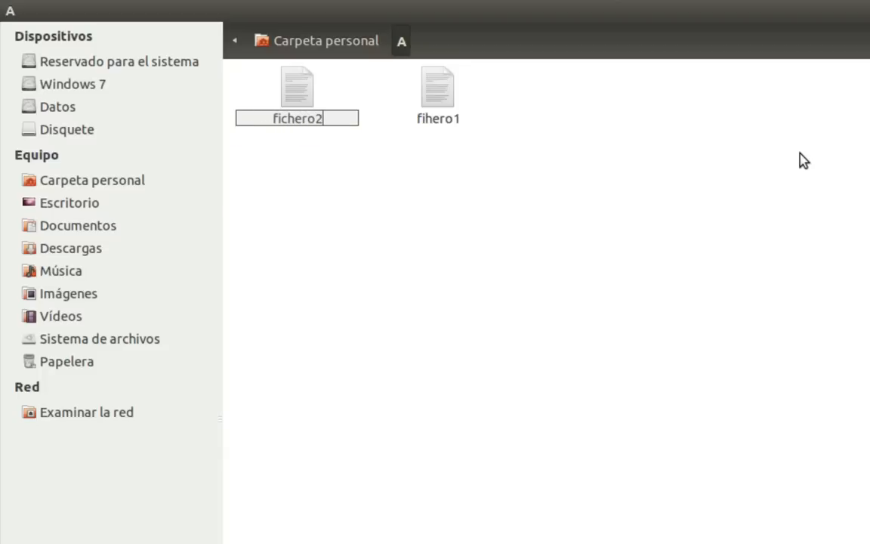
{"action": "key", "text": "Return"}
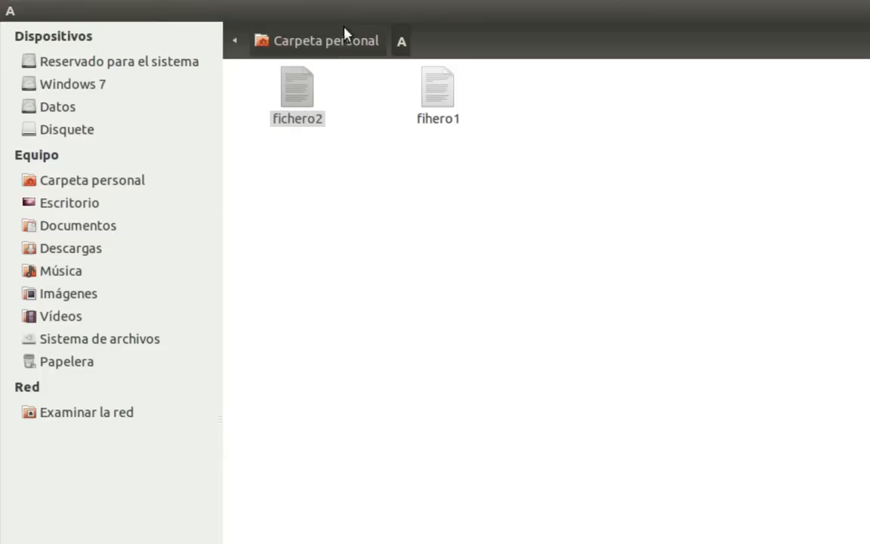
Step: Return to the home folder and expand folder A to examine the owner, group and permissions of the folder and its files
{"action": "left_click", "coordinate": [327, 40]}
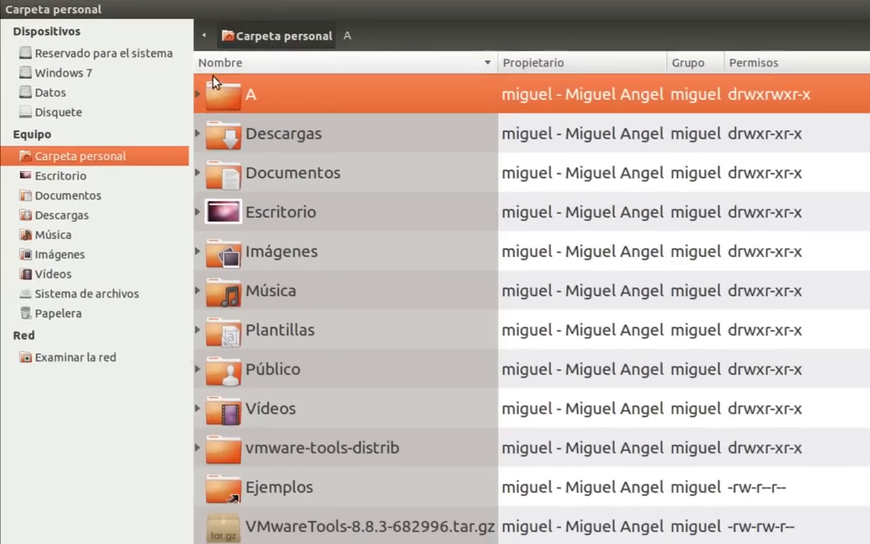
{"action": "left_click", "coordinate": [198, 95]}
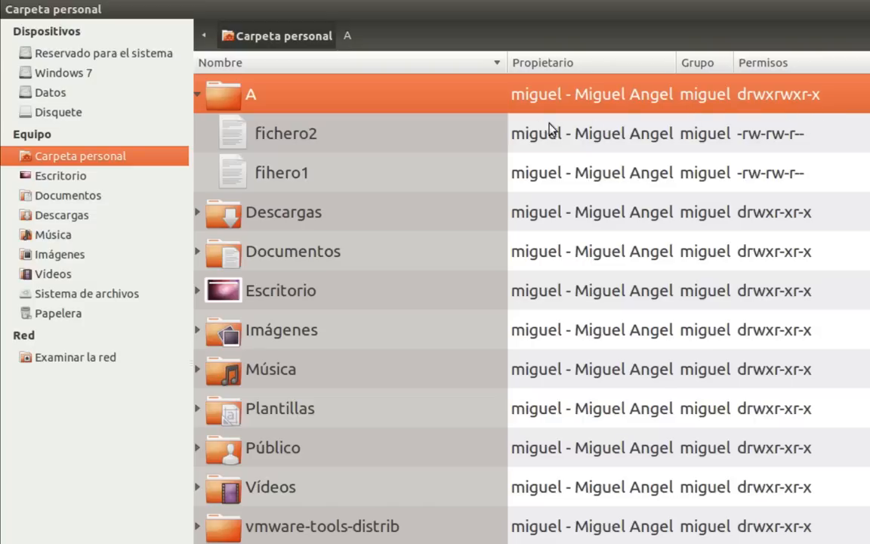
{"action": "left_click", "coordinate": [454, 141]}
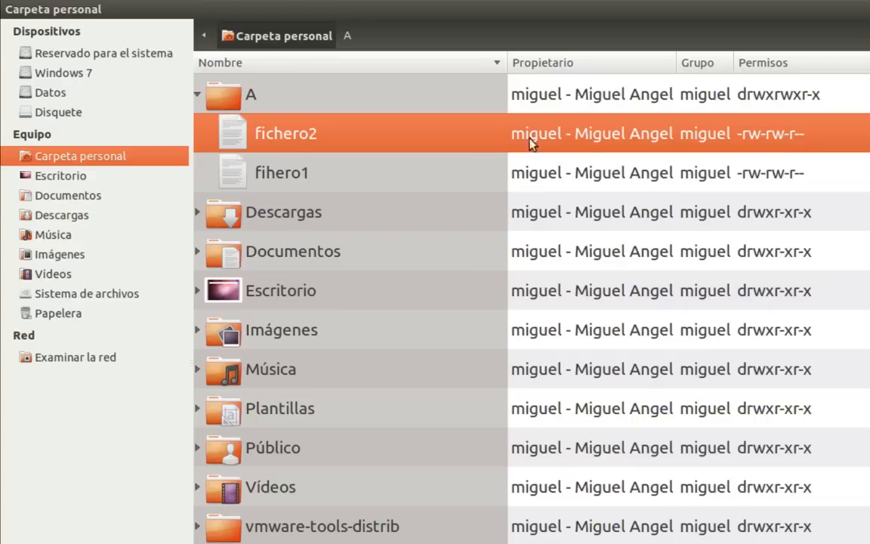
{"action": "left_click", "coordinate": [370, 98]}
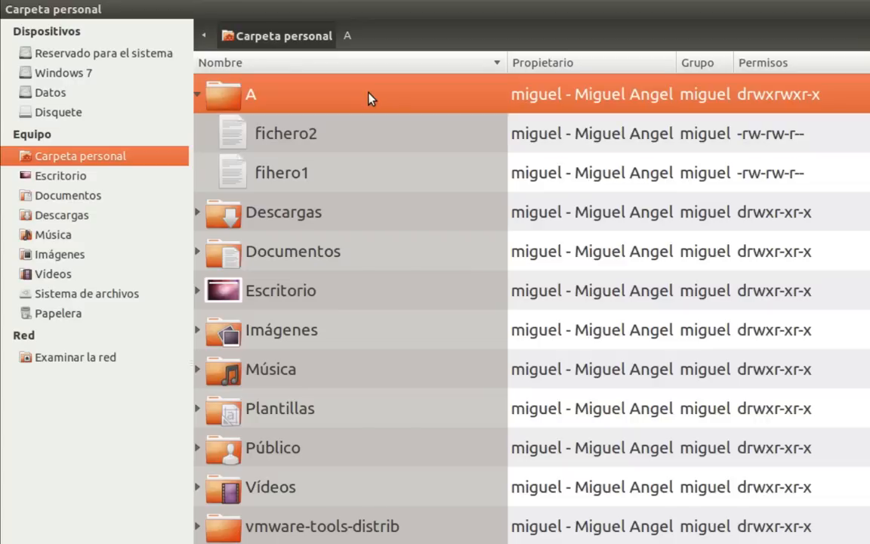
Step: Open the permission settings of folder A and reposition the properties window so the rows of A and its files stay in view
{"action": "right_click", "coordinate": [311, 91]}
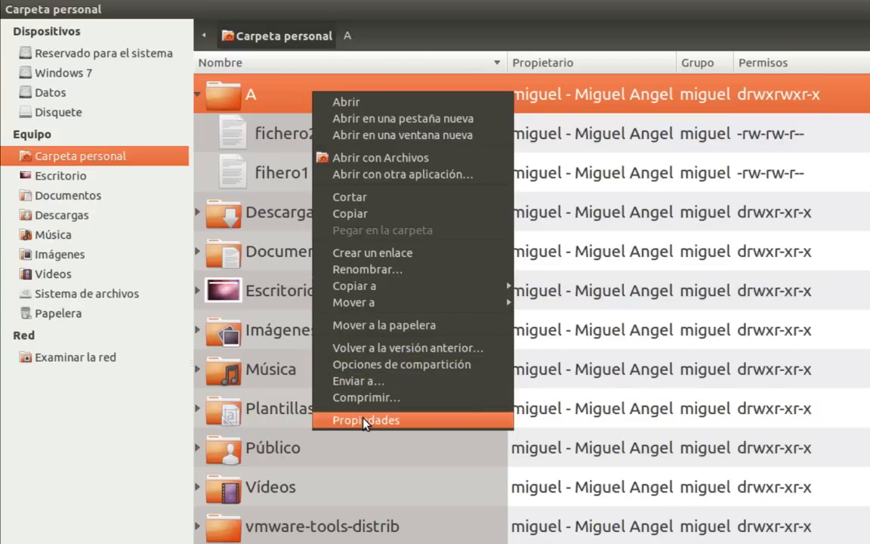
{"action": "left_click", "coordinate": [314, 418]}
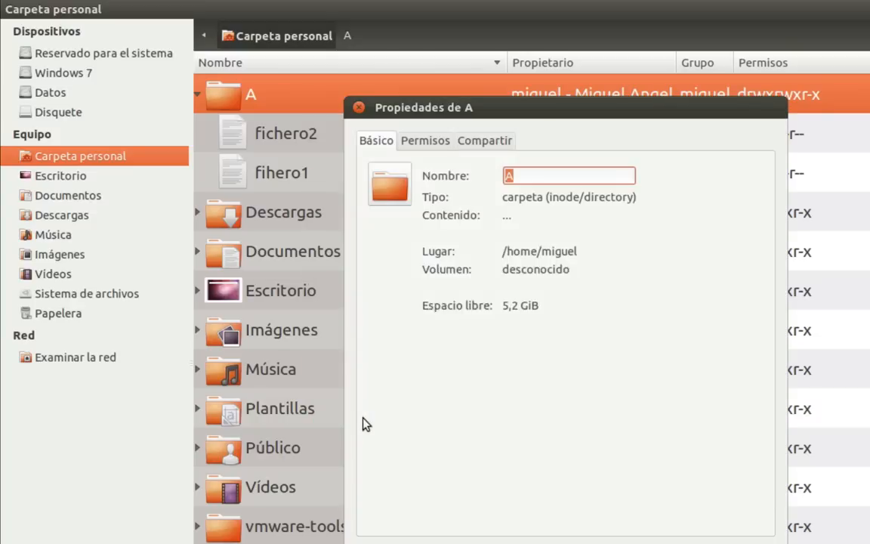
{"action": "left_click", "coordinate": [428, 144]}
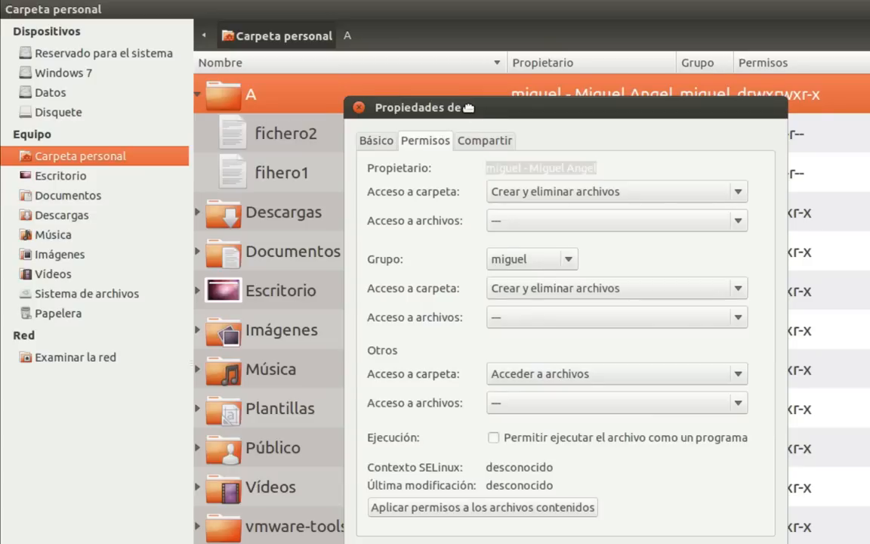
{"action": "left_click_drag", "start_coordinate": [465, 109], "coordinate": [318, 205]}
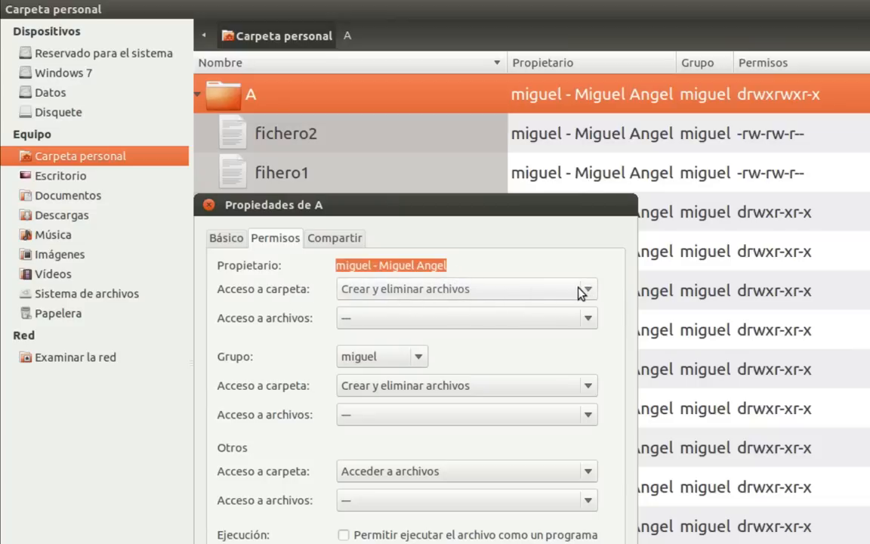
Step: Try Solo listar archivos and Acceder a archivos as the owner's folder access for A, and restore Crear y eliminar archivos
{"action": "left_click", "coordinate": [484, 298]}
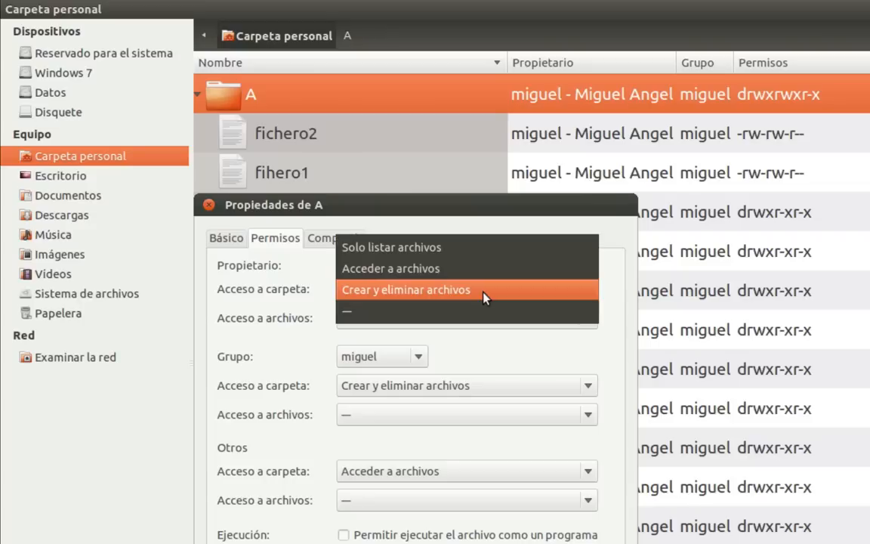
{"action": "left_click", "coordinate": [494, 249]}
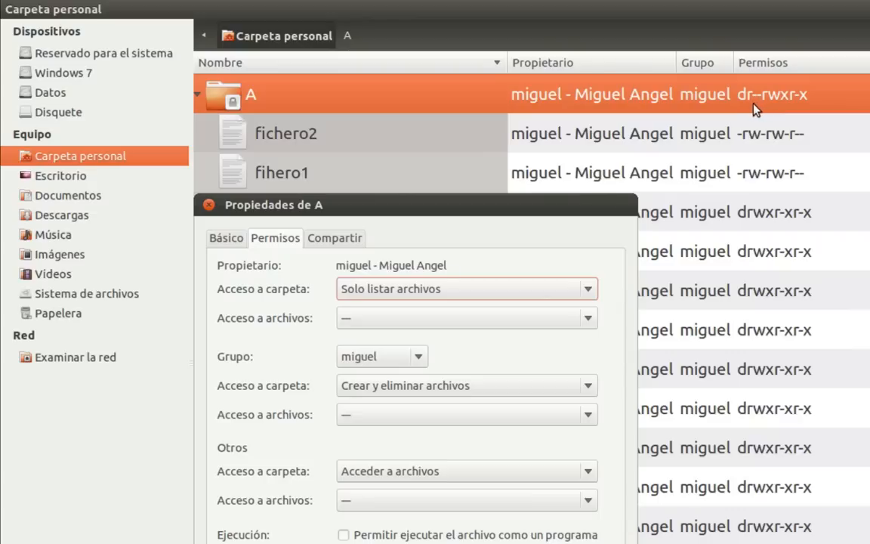
{"action": "left_click", "coordinate": [548, 295]}
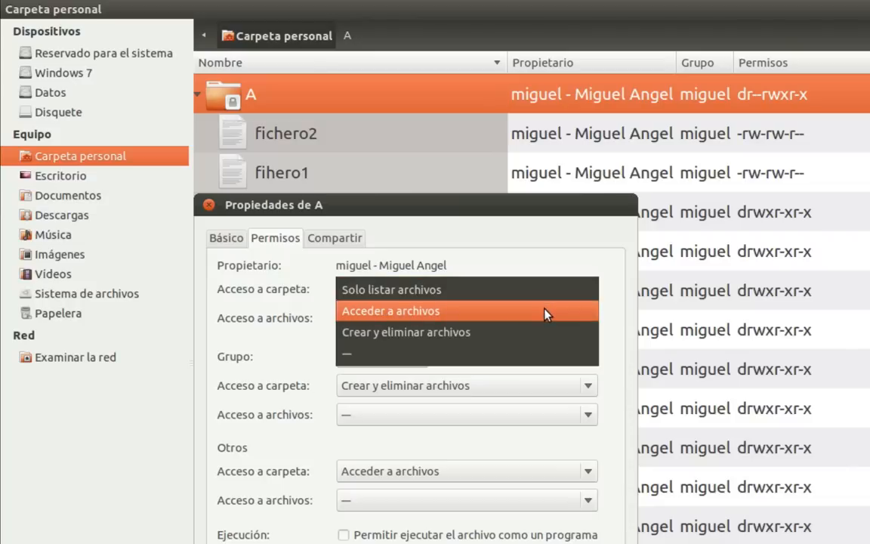
{"action": "left_click", "coordinate": [547, 312]}
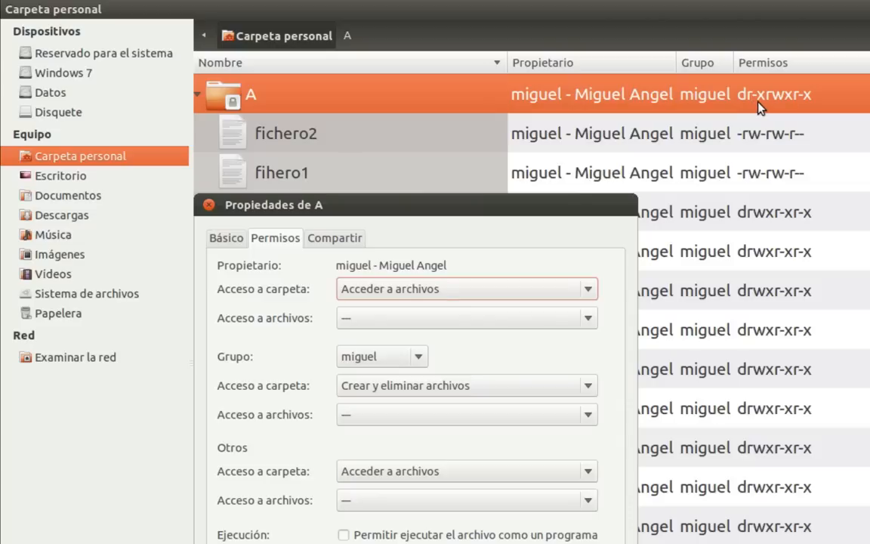
{"action": "left_click", "coordinate": [547, 298]}
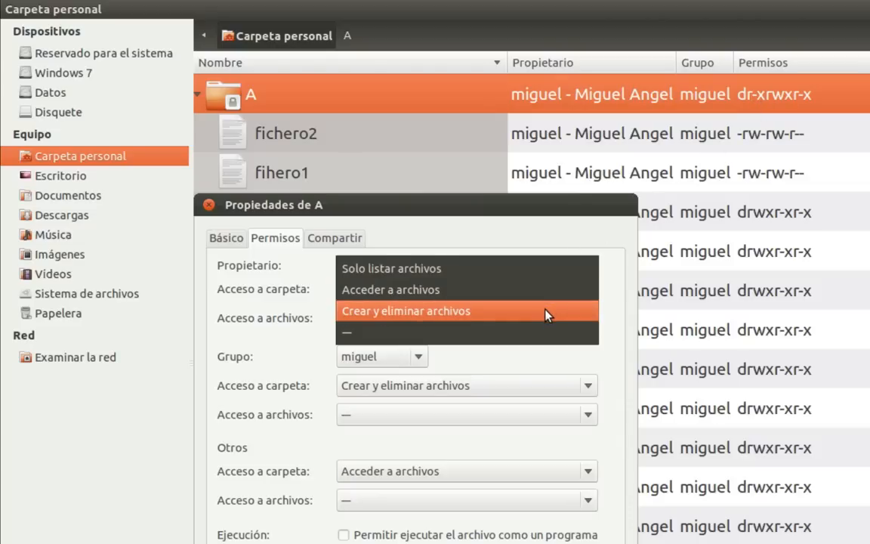
{"action": "left_click", "coordinate": [547, 314]}
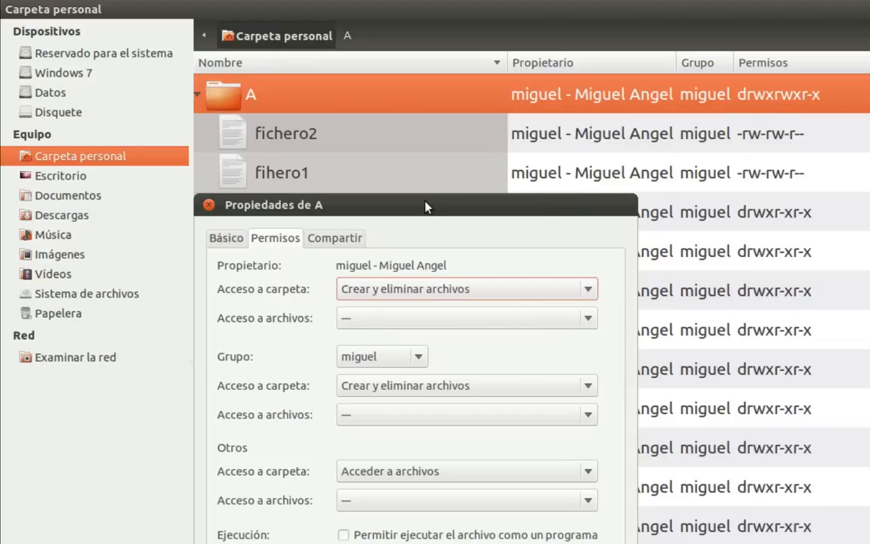
Step: Change the group of folder A to admin and set it back to the owner's personal group
{"action": "left_click", "coordinate": [419, 358]}
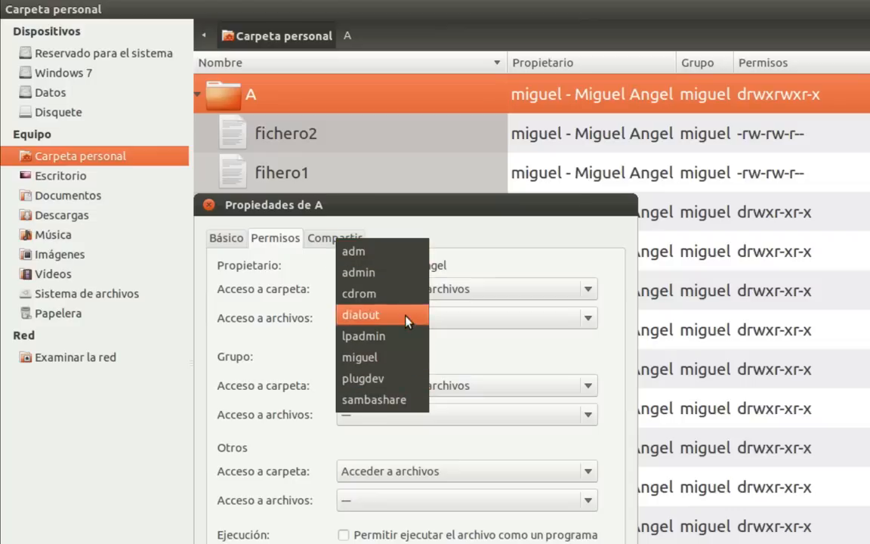
{"action": "left_click", "coordinate": [406, 274]}
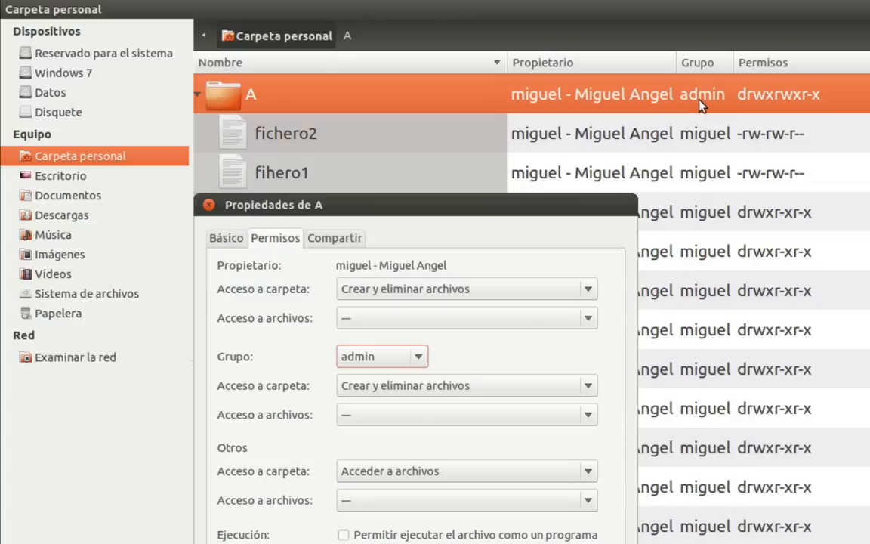
{"action": "left_click", "coordinate": [417, 357]}
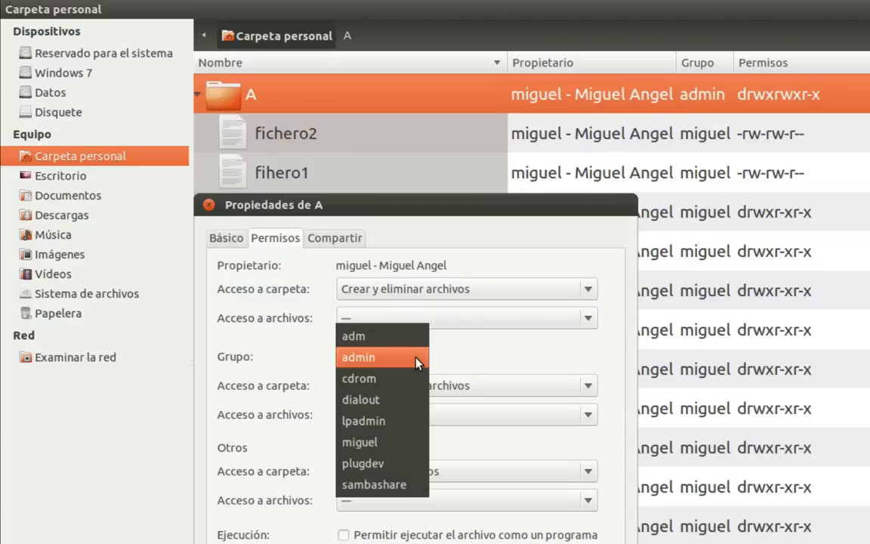
{"action": "left_click", "coordinate": [400, 444]}
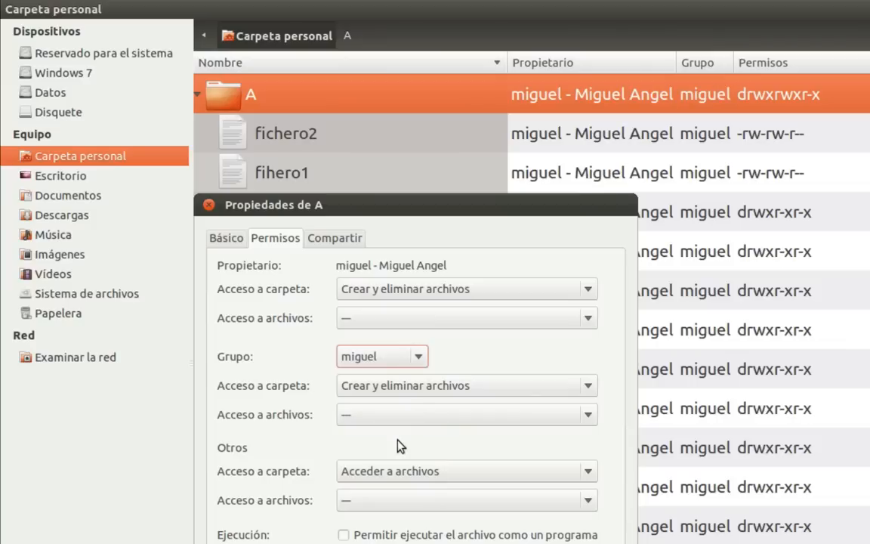
Step: Try Solo listar archivos and Acceder a archivos as the group's folder access for A, and restore Crear y eliminar archivos
{"action": "left_click", "coordinate": [550, 392]}
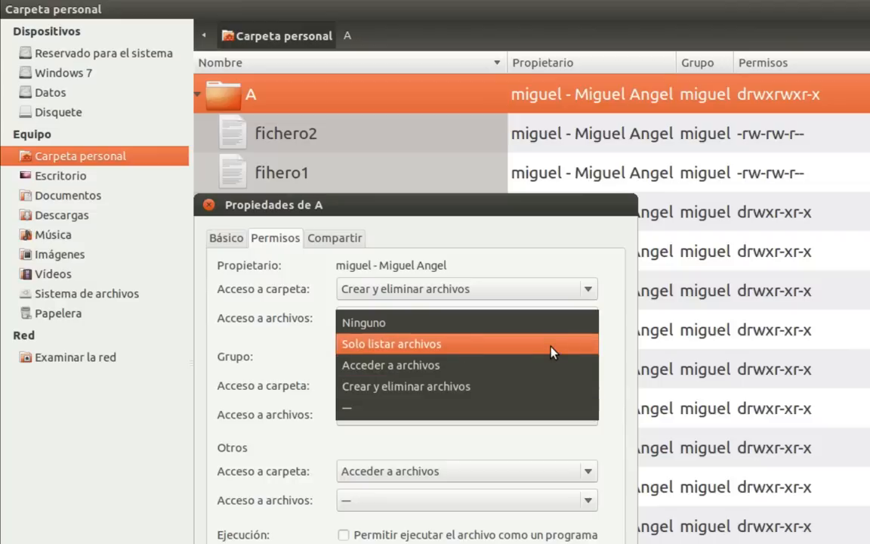
{"action": "left_click", "coordinate": [551, 352]}
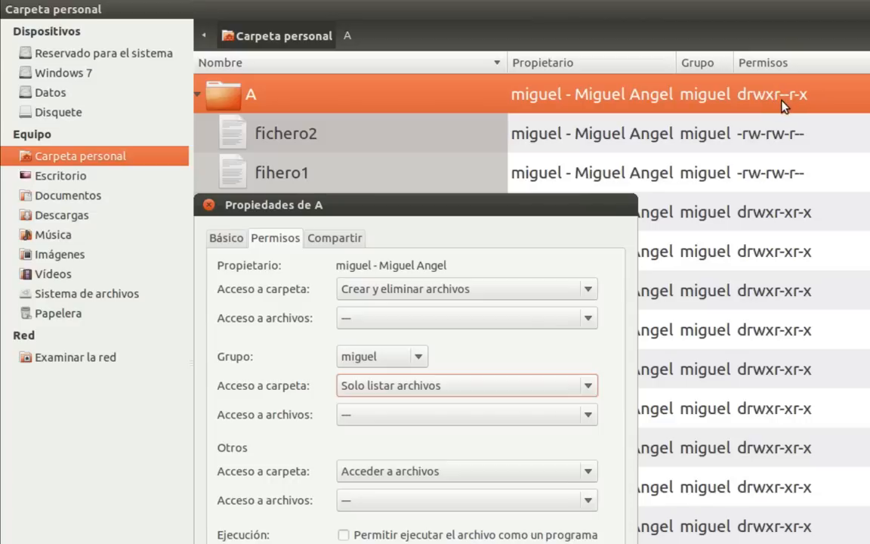
{"action": "left_click", "coordinate": [503, 390]}
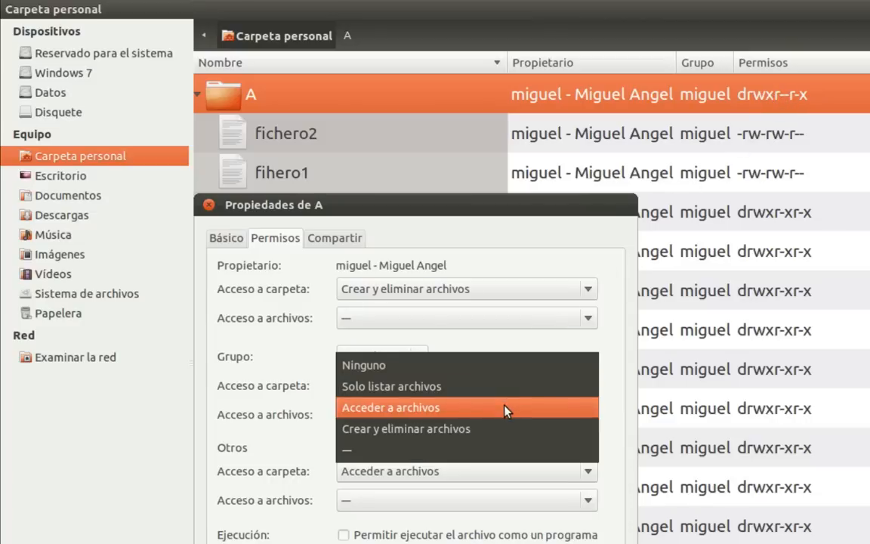
{"action": "left_click", "coordinate": [504, 409]}
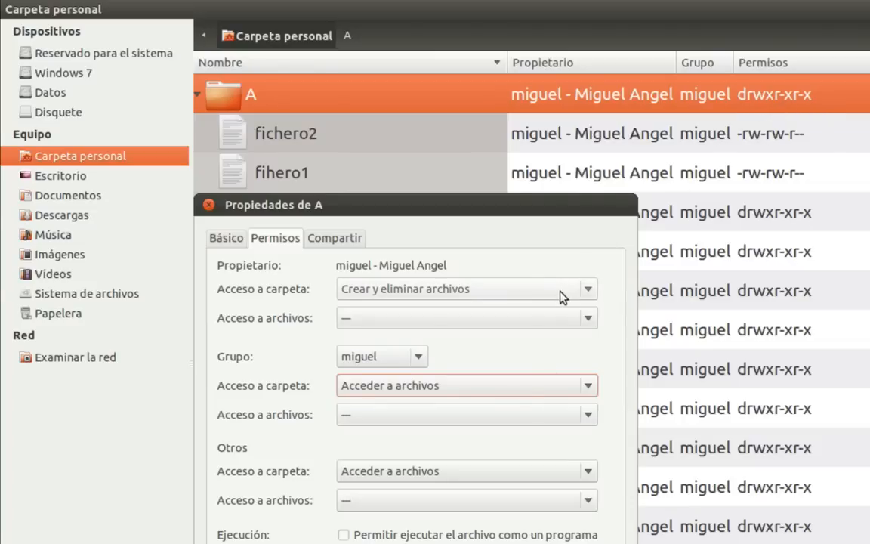
{"action": "left_click", "coordinate": [544, 388]}
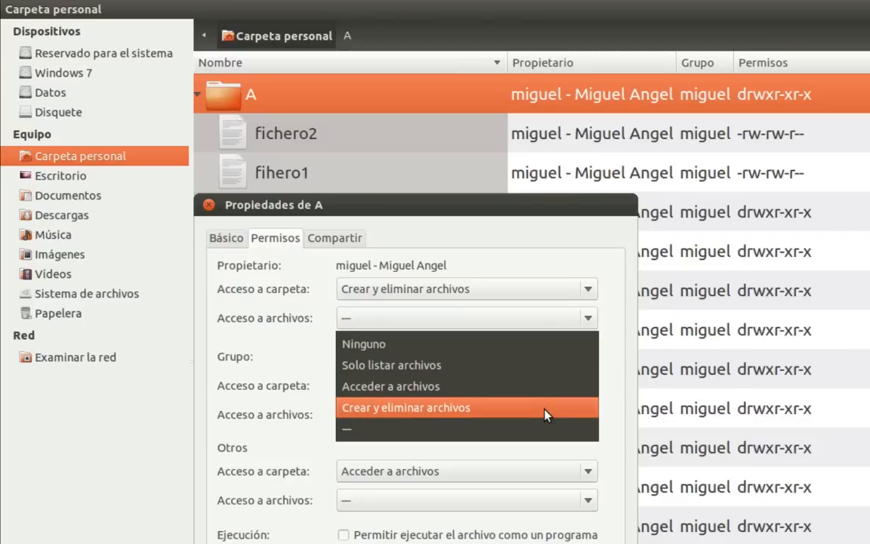
{"action": "left_click", "coordinate": [547, 407]}
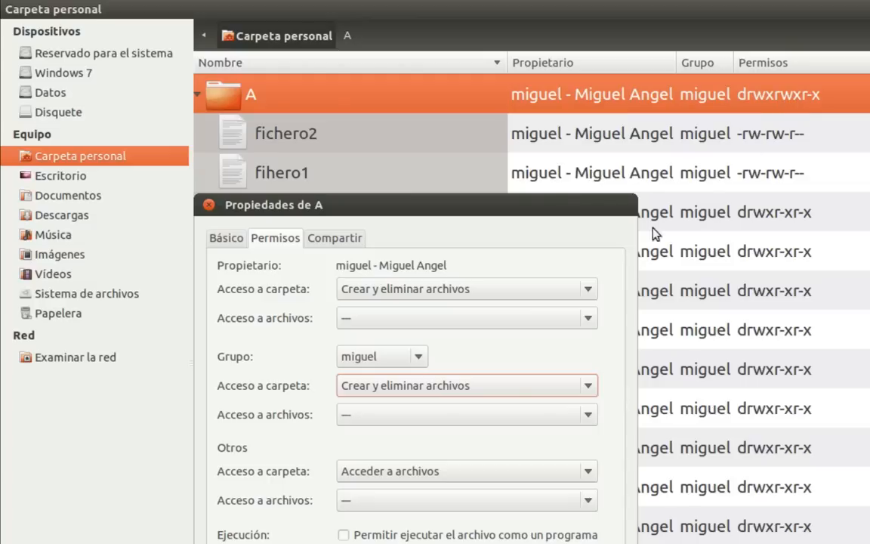
Step: Check the folder access choices for Otros and try setting the owner's file access to Solo lectura in the properties of A
{"action": "left_click", "coordinate": [454, 474]}
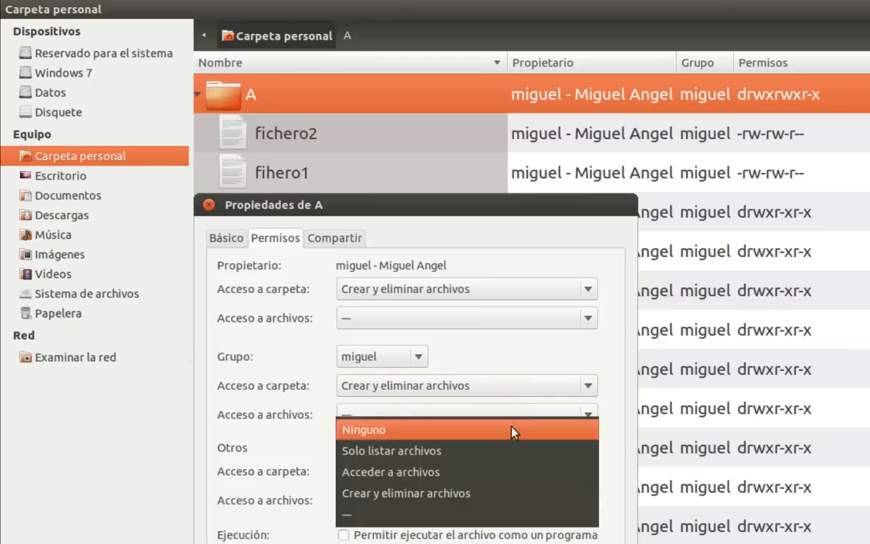
{"action": "left_click", "coordinate": [567, 361]}
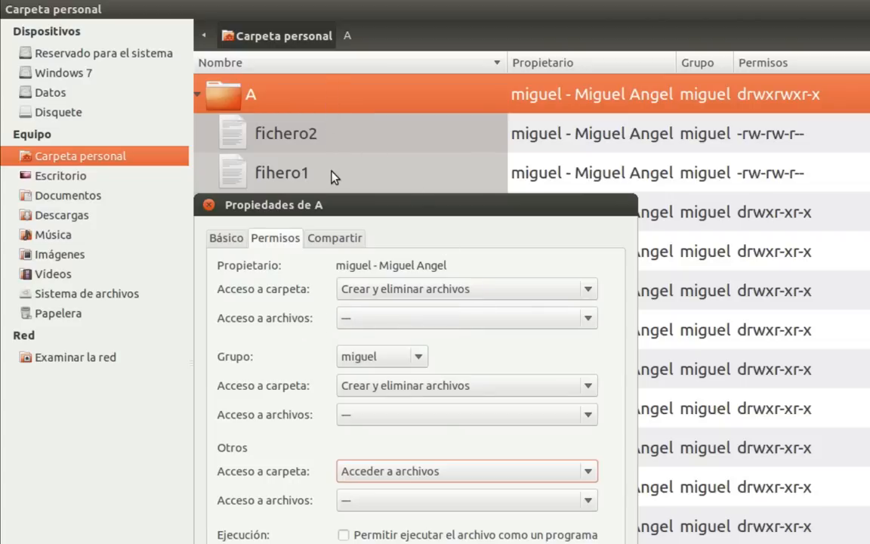
{"action": "left_click", "coordinate": [582, 323]}
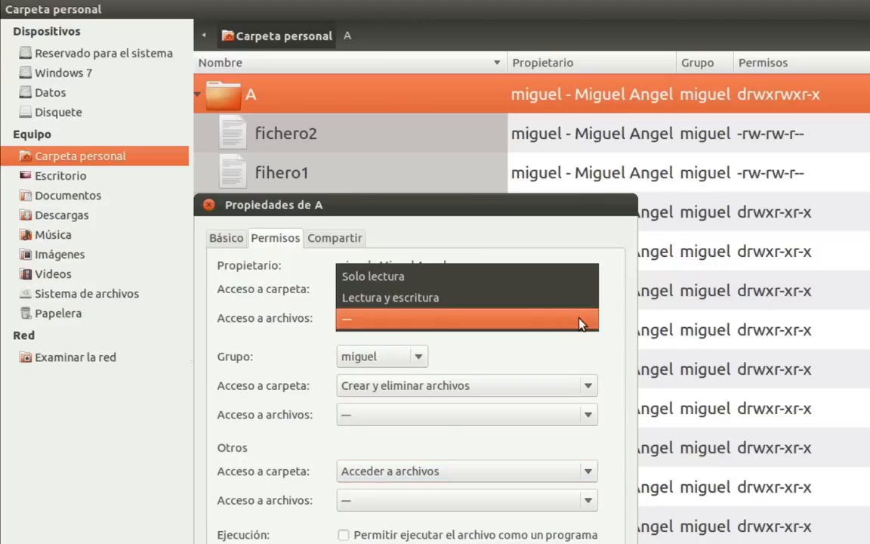
{"action": "left_click", "coordinate": [570, 277]}
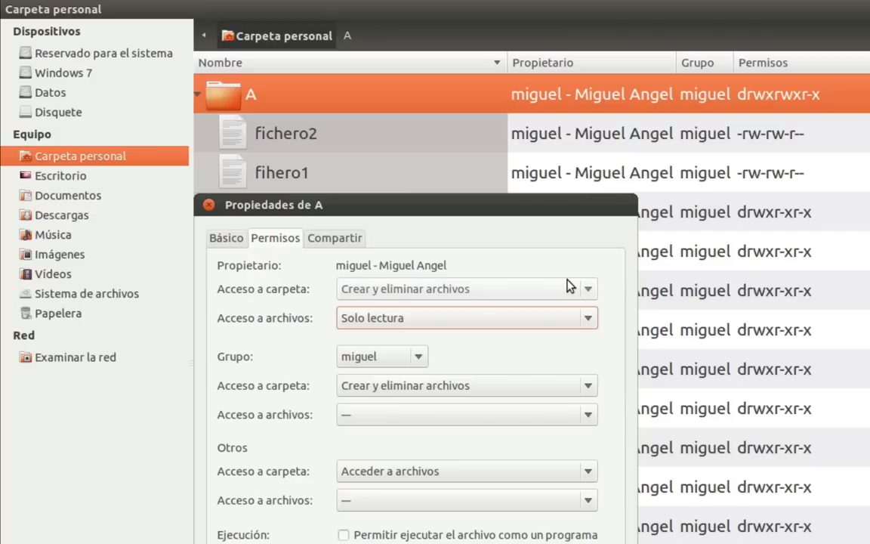
{"action": "left_click", "coordinate": [573, 324]}
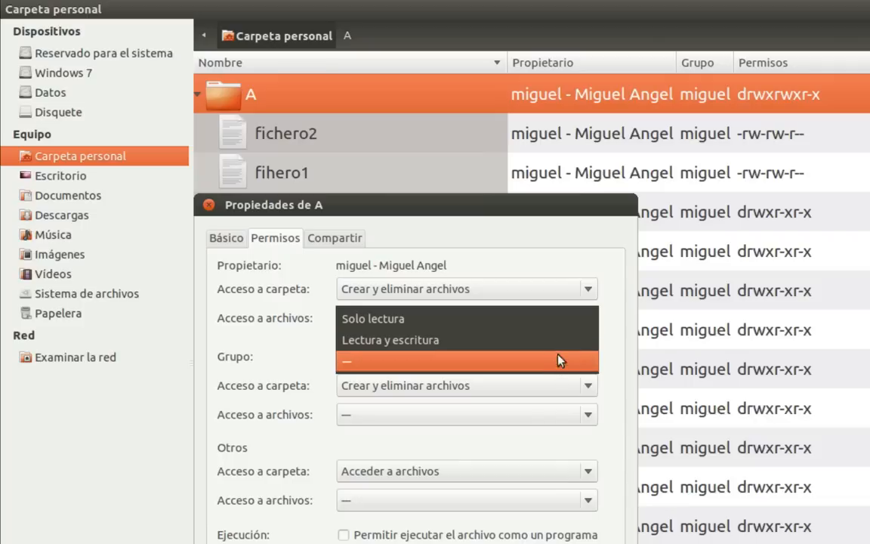
{"action": "left_click", "coordinate": [604, 259]}
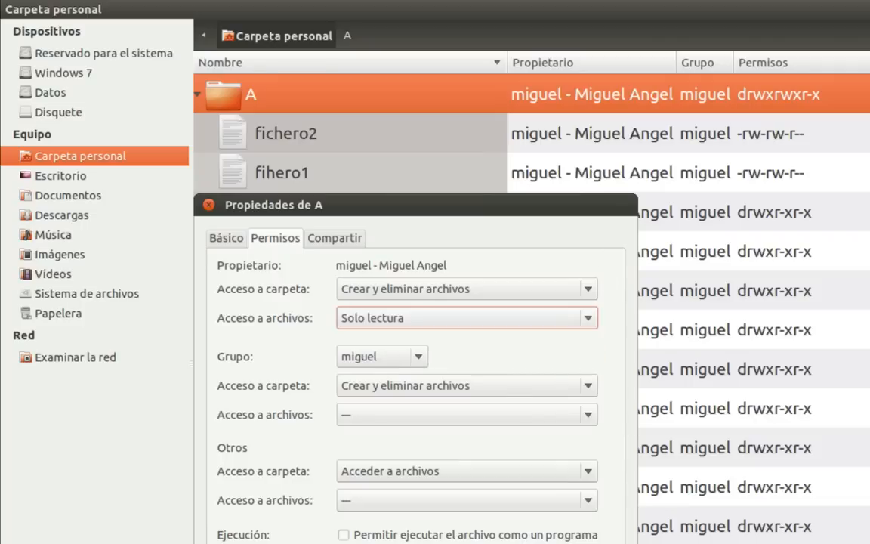
{"action": "key", "text": "Escape"}
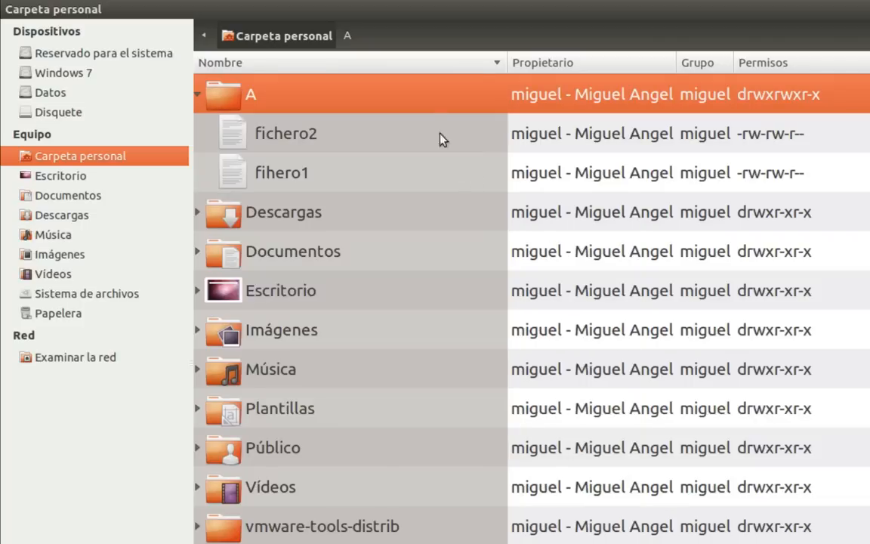
Step: Select folder A together with fichero2 and fihero1 and set the owner's file access to Solo lectura in their shared permissions
{"action": "key", "text": "shift+Down"}
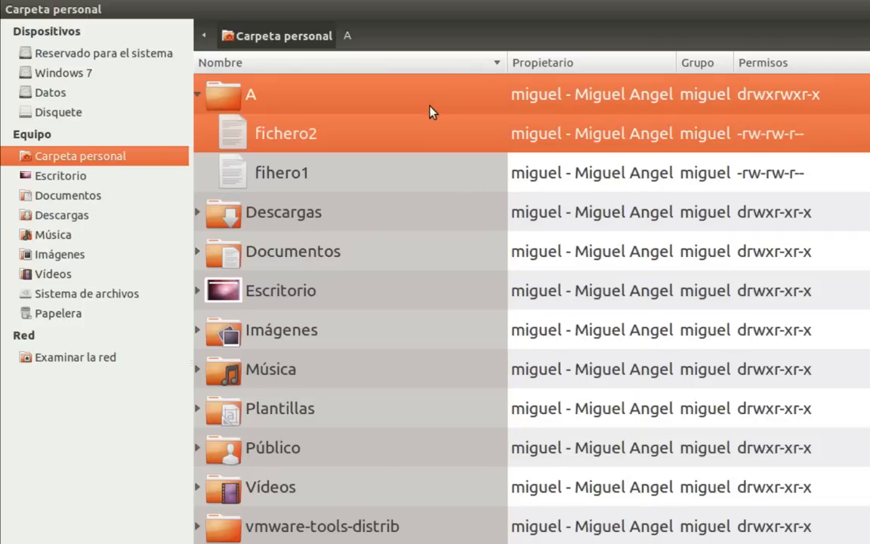
{"action": "key", "text": "shift+Down"}
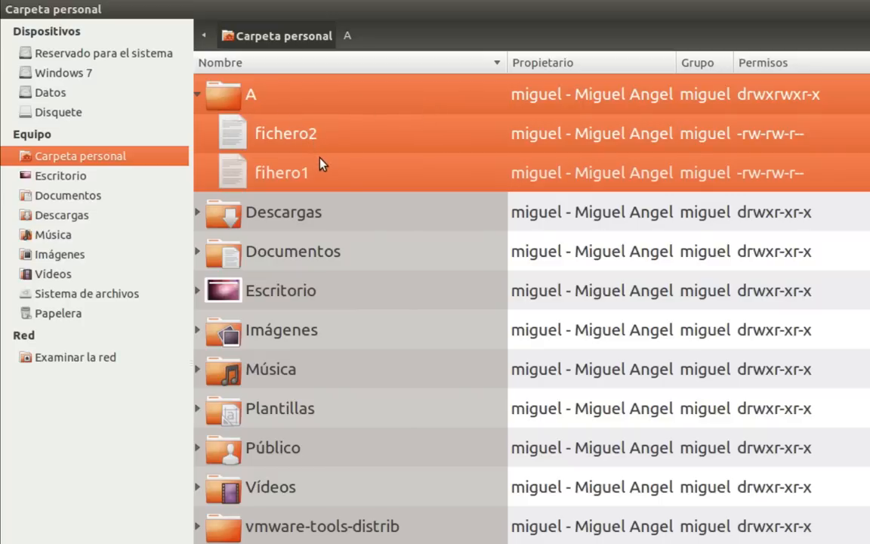
{"action": "right_click", "coordinate": [386, 132]}
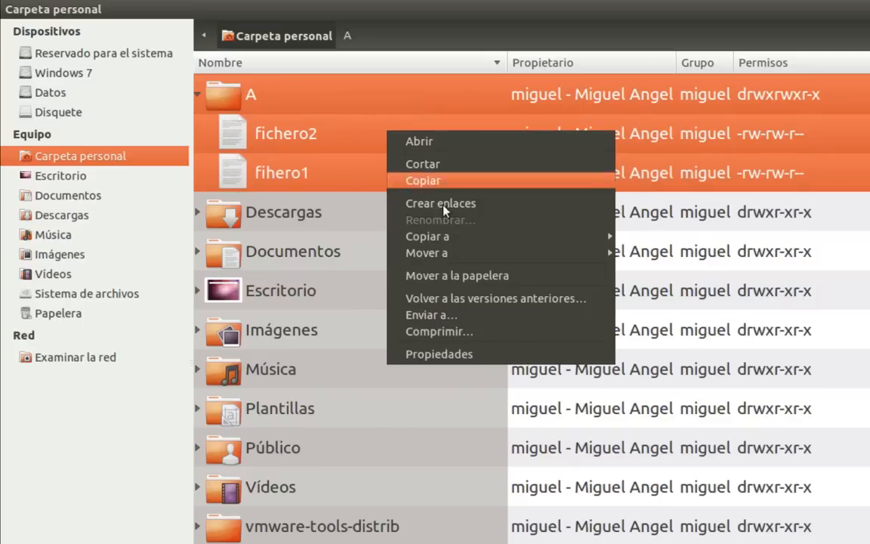
{"action": "left_click", "coordinate": [470, 355]}
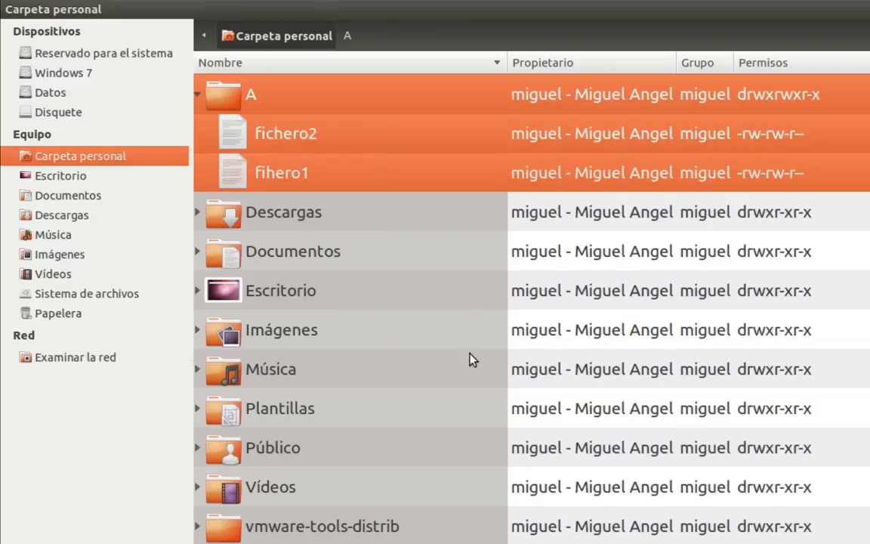
{"action": "left_click", "coordinate": [422, 148]}
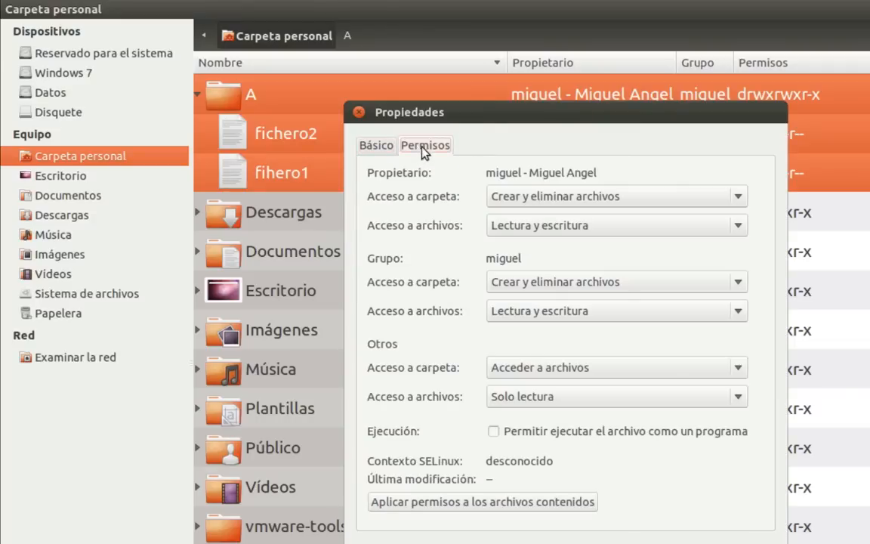
{"action": "left_click_drag", "start_coordinate": [486, 120], "coordinate": [341, 199]}
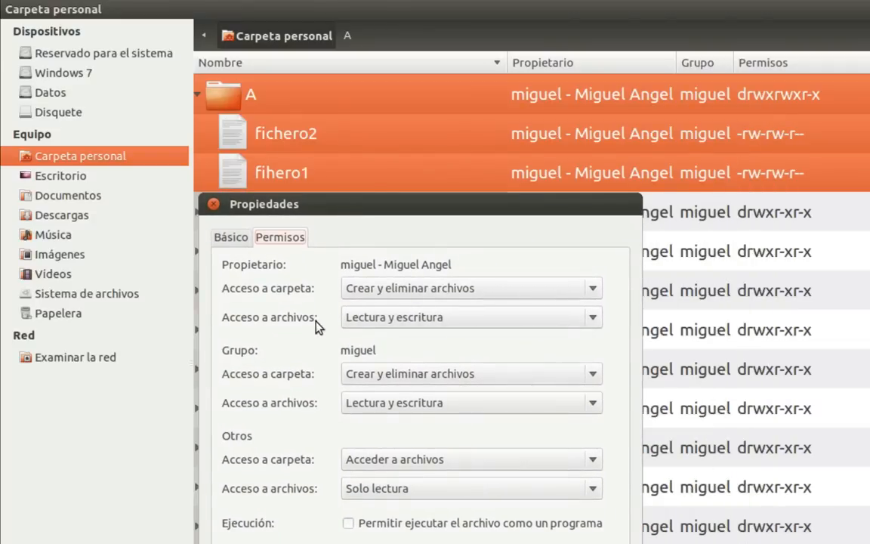
{"action": "left_click", "coordinate": [592, 318]}
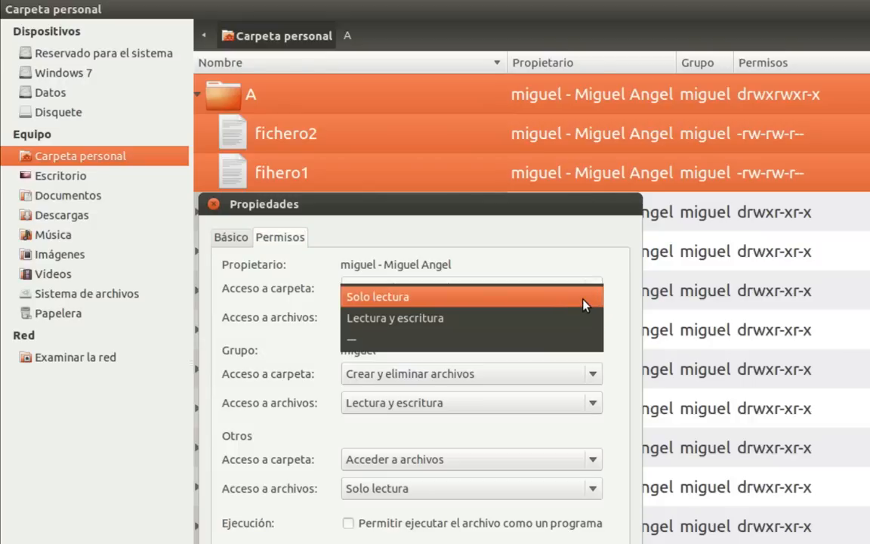
{"action": "left_click", "coordinate": [586, 302]}
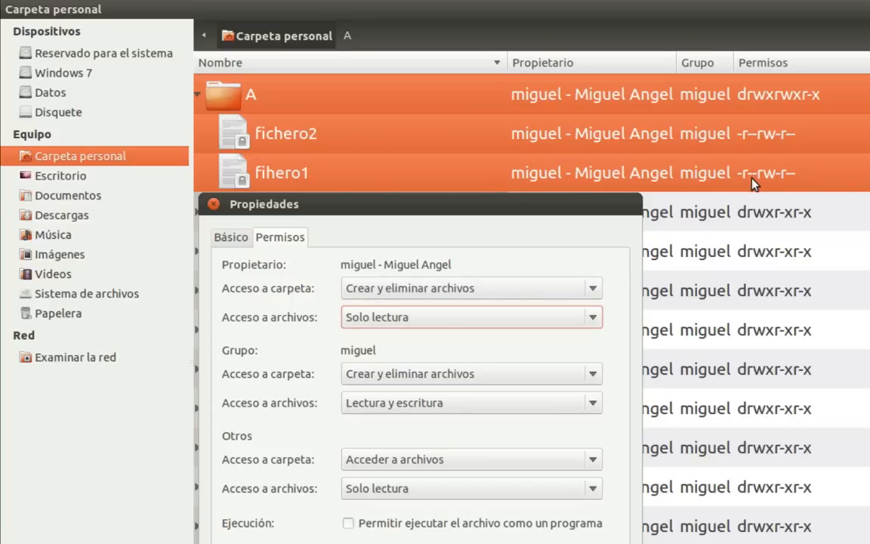
Step: Set the owner's file access back to Lectura y escritura for A, fichero2 and fihero1, and close their shared properties
{"action": "left_click", "coordinate": [595, 320]}
{"action": "left_click", "coordinate": [595, 320]}
{"action": "left_click", "coordinate": [548, 322]}
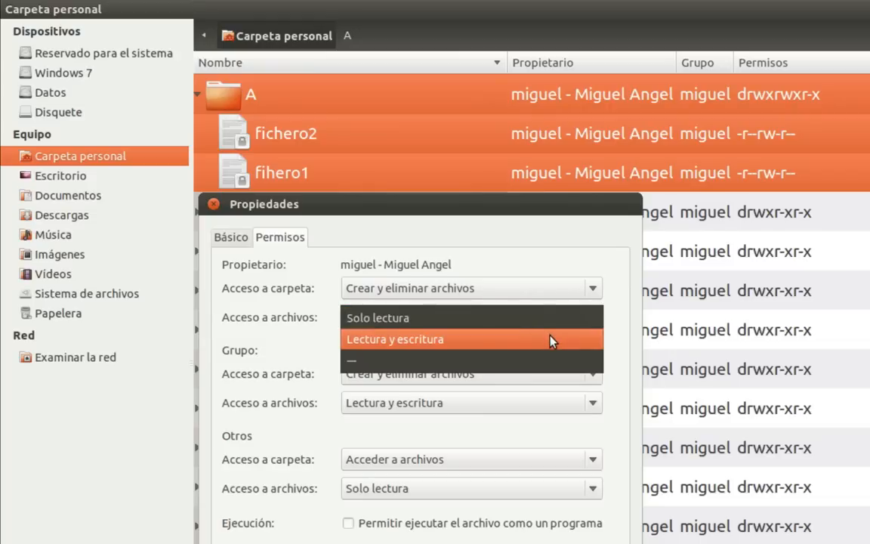
{"action": "left_click", "coordinate": [551, 341]}
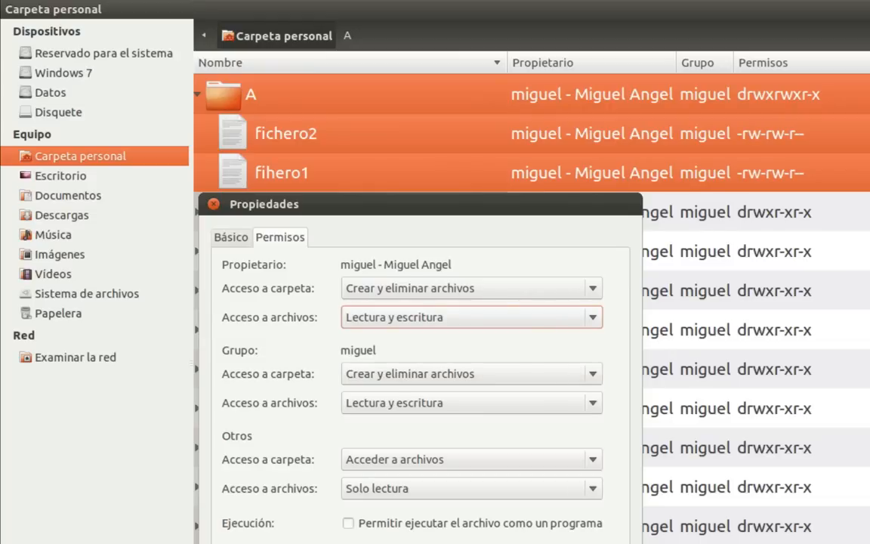
{"action": "key", "text": "Escape"}
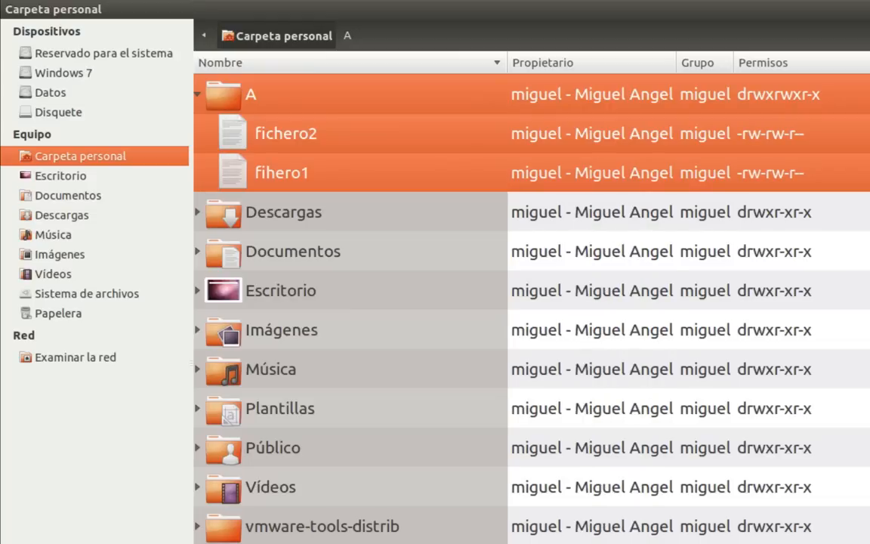
Step: Open the permission properties of fichero2 alone and place the dialog so the file's row in the list stays uncovered
{"action": "left_click", "coordinate": [372, 145]}
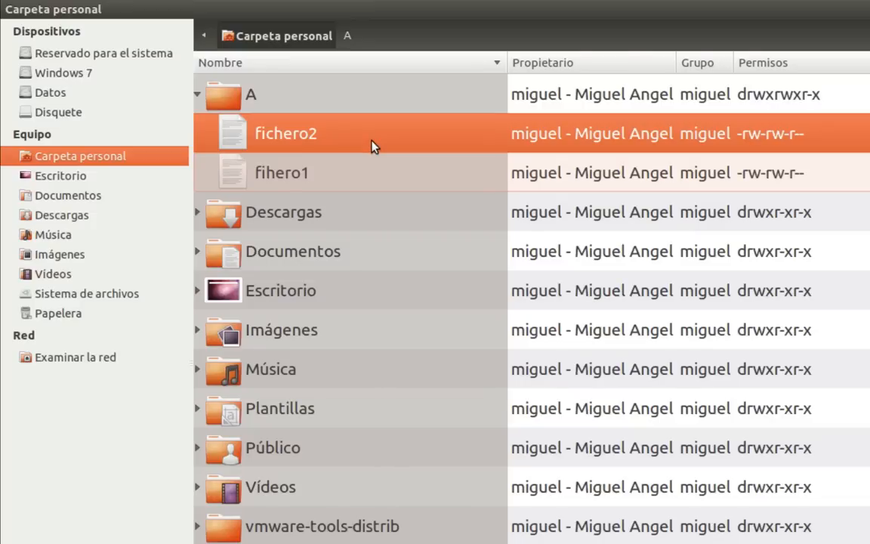
{"action": "right_click", "coordinate": [371, 142]}
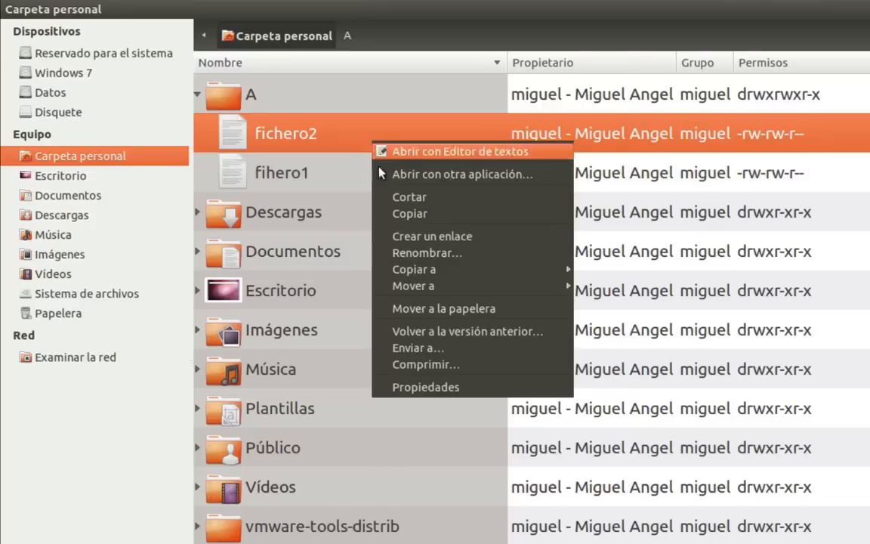
{"action": "left_click", "coordinate": [426, 387]}
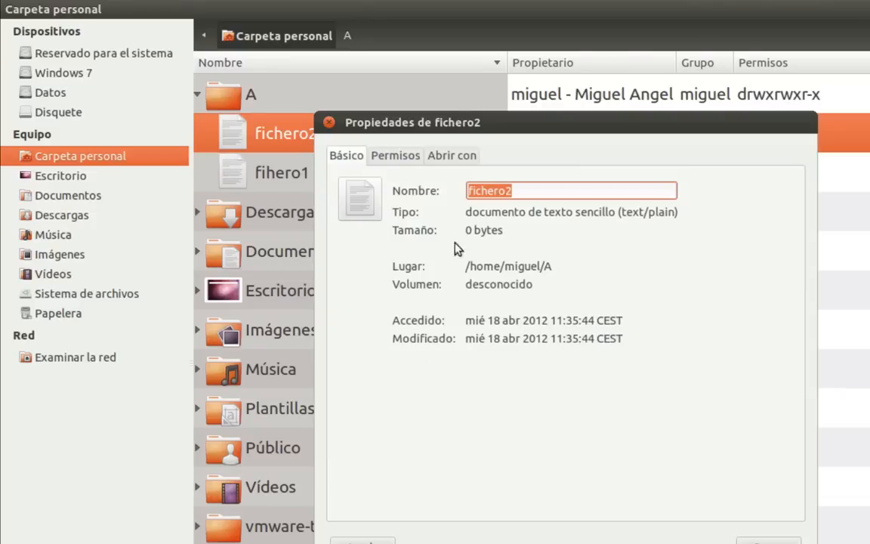
{"action": "left_click", "coordinate": [394, 155]}
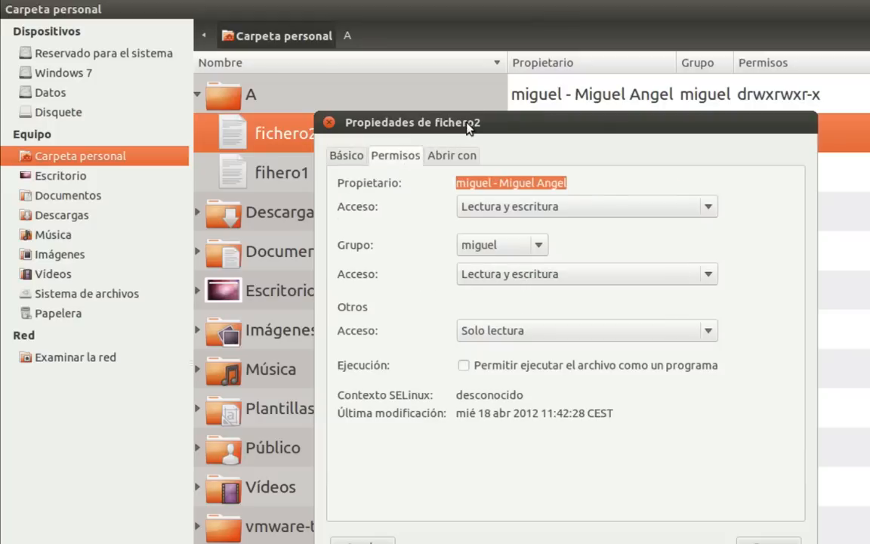
{"action": "left_click_drag", "start_coordinate": [467, 122], "coordinate": [349, 205]}
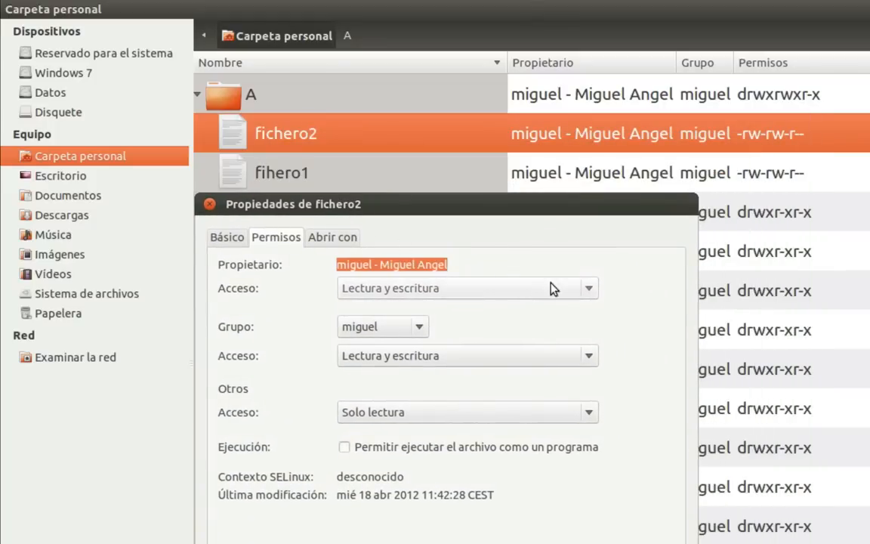
Step: Try Solo lectura as the owner's access to fichero2 and restore Lectura y escritura
{"action": "left_click", "coordinate": [588, 292]}
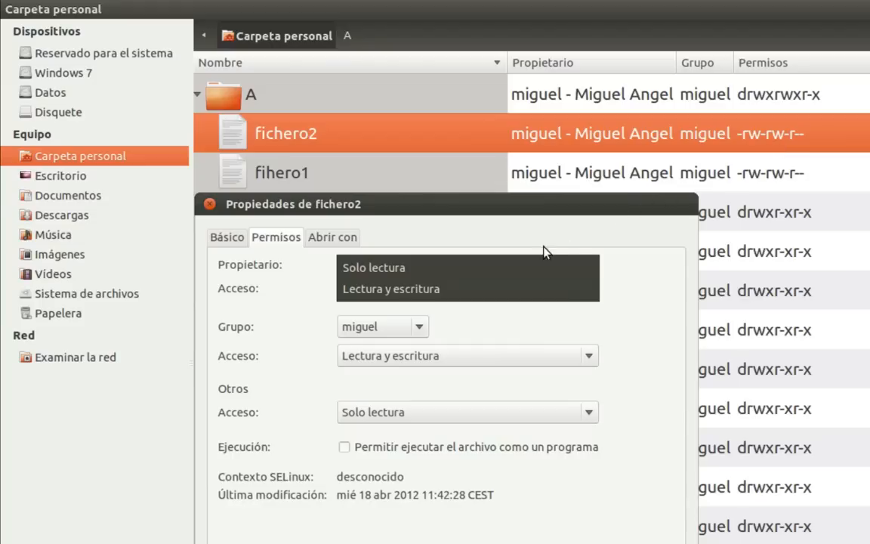
{"action": "left_click", "coordinate": [429, 273]}
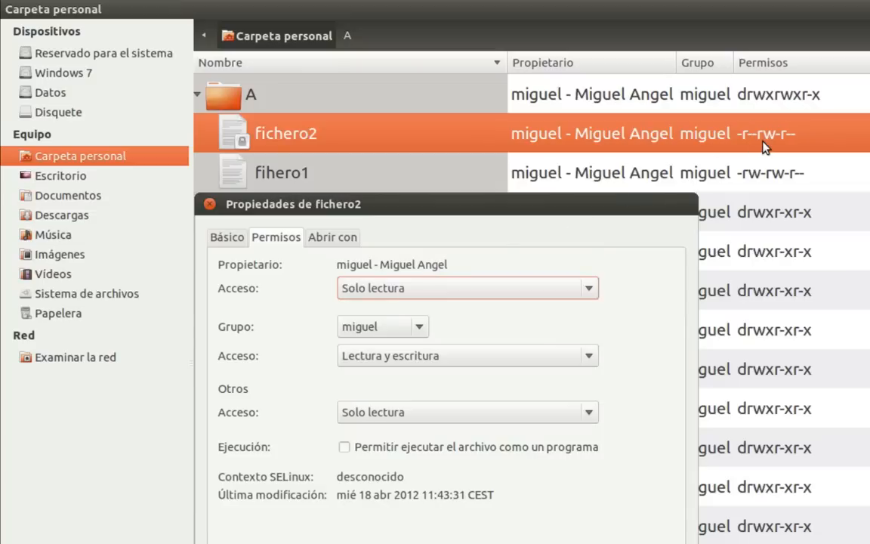
{"action": "left_click", "coordinate": [554, 288]}
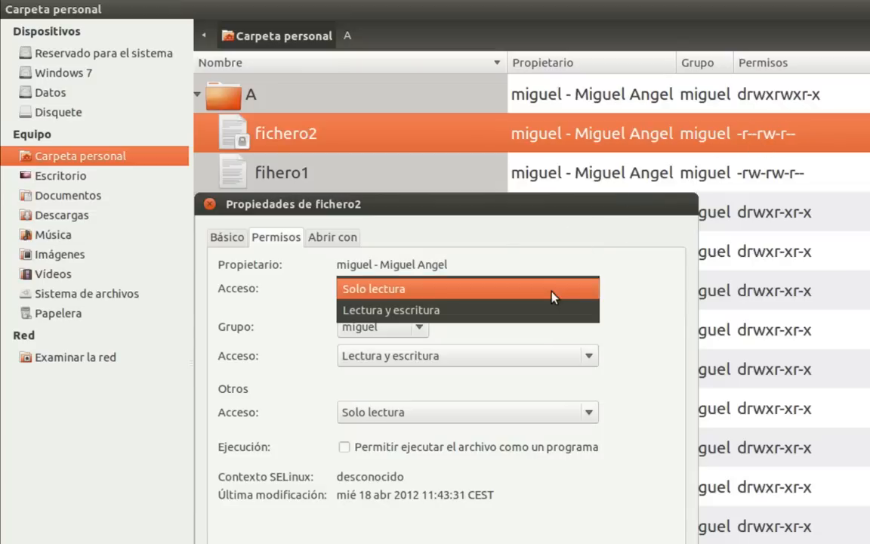
{"action": "left_click", "coordinate": [554, 311]}
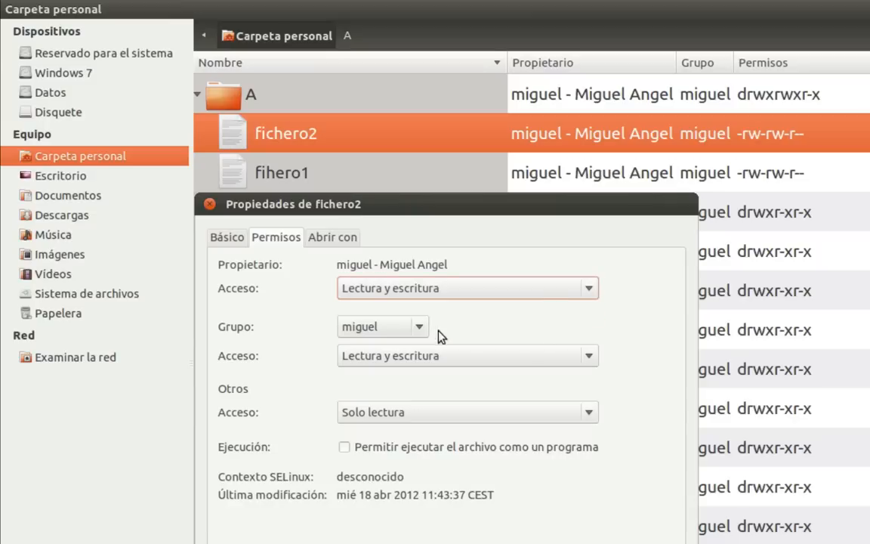
Step: Check the groups available for fichero2 without changing its group, and set the group's access to Ninguno
{"action": "left_click", "coordinate": [414, 330]}
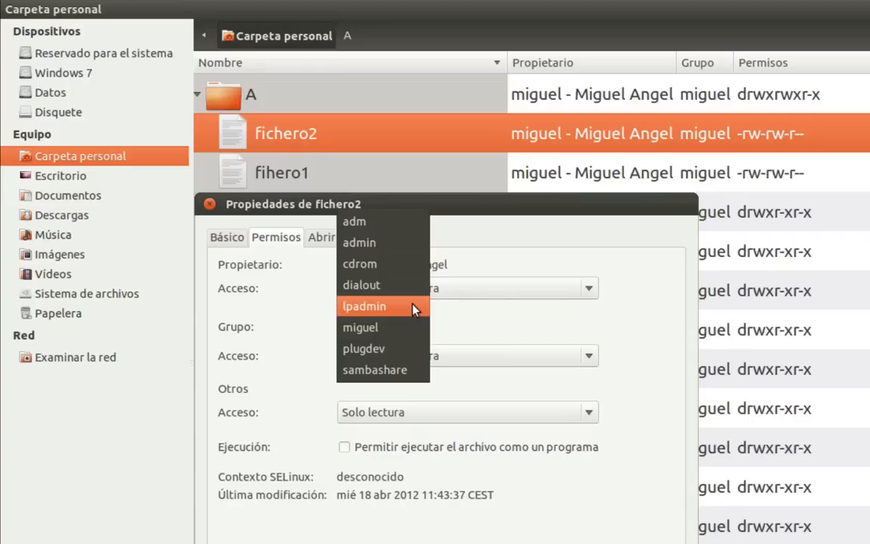
{"action": "left_click", "coordinate": [477, 332]}
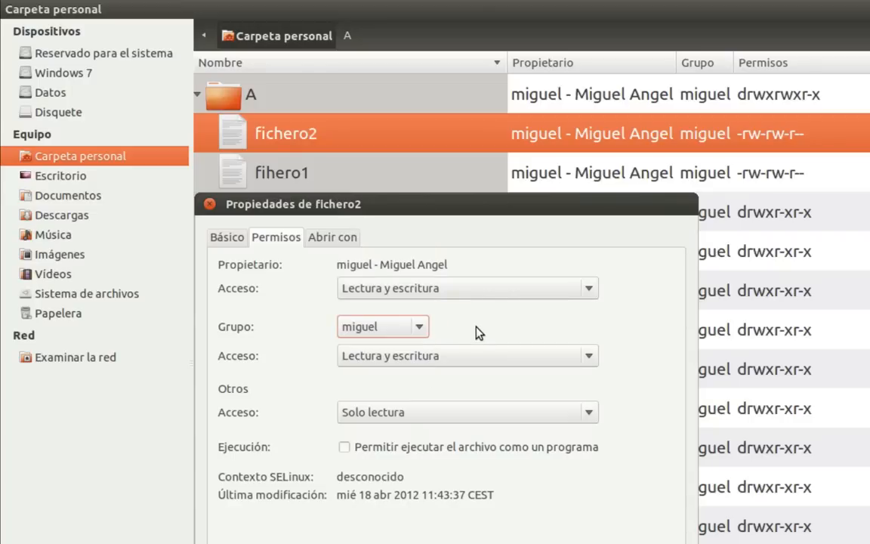
{"action": "left_click", "coordinate": [483, 358]}
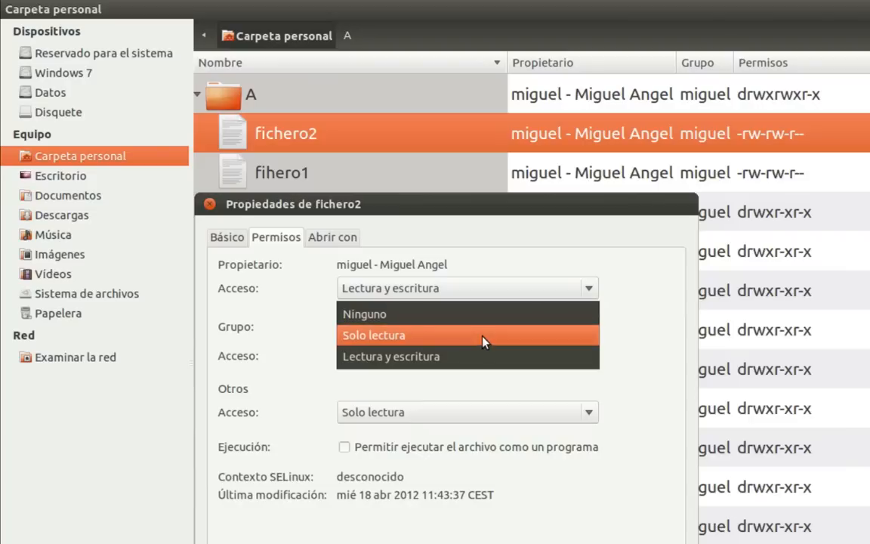
{"action": "left_click", "coordinate": [484, 320]}
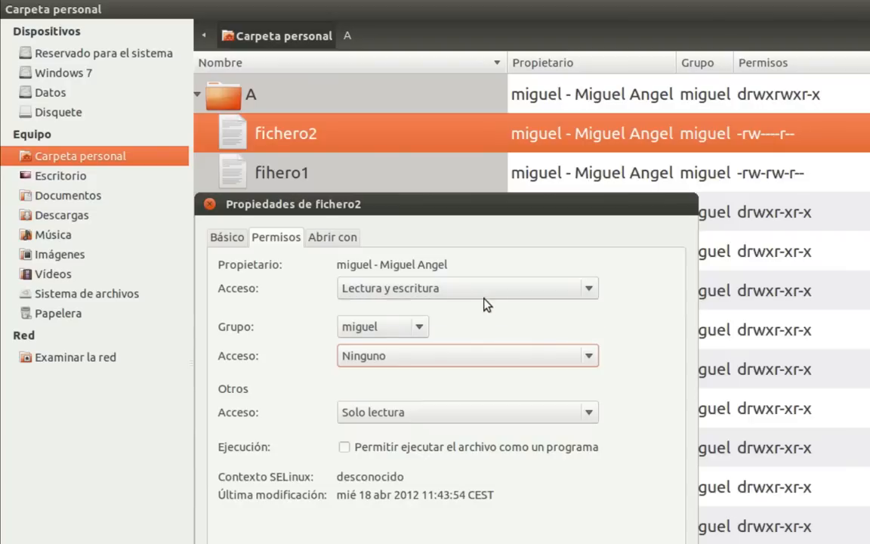
Step: Check the access choices for the owner and Otros on fichero2, and allow executing the file as a program
{"action": "left_click", "coordinate": [484, 291]}
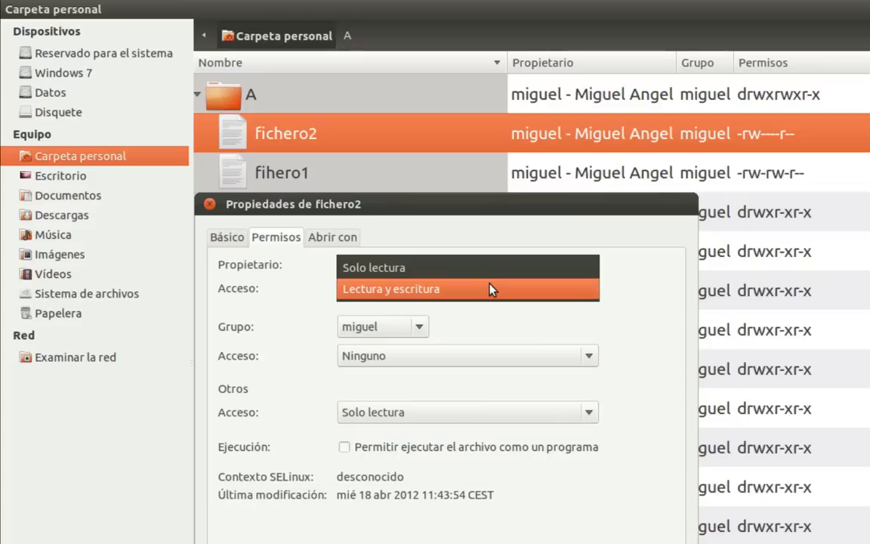
{"action": "left_click", "coordinate": [632, 283]}
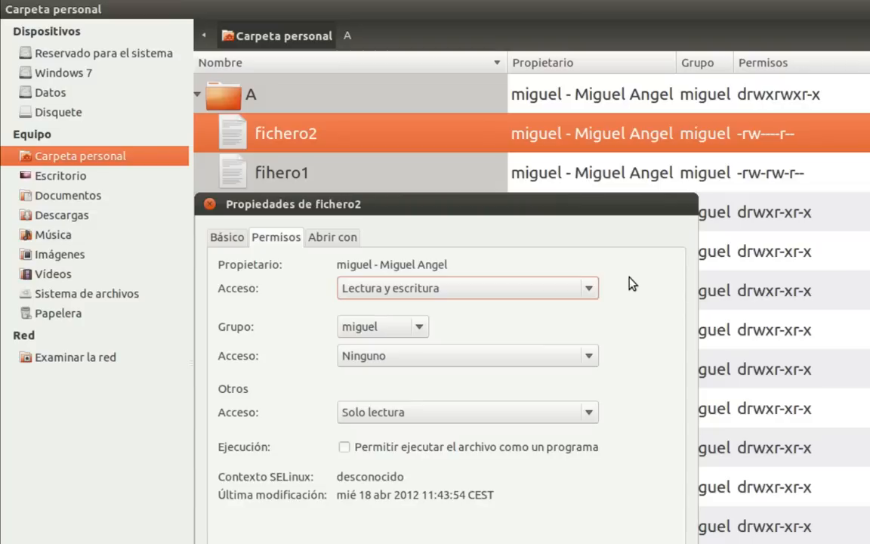
{"action": "left_click", "coordinate": [490, 420]}
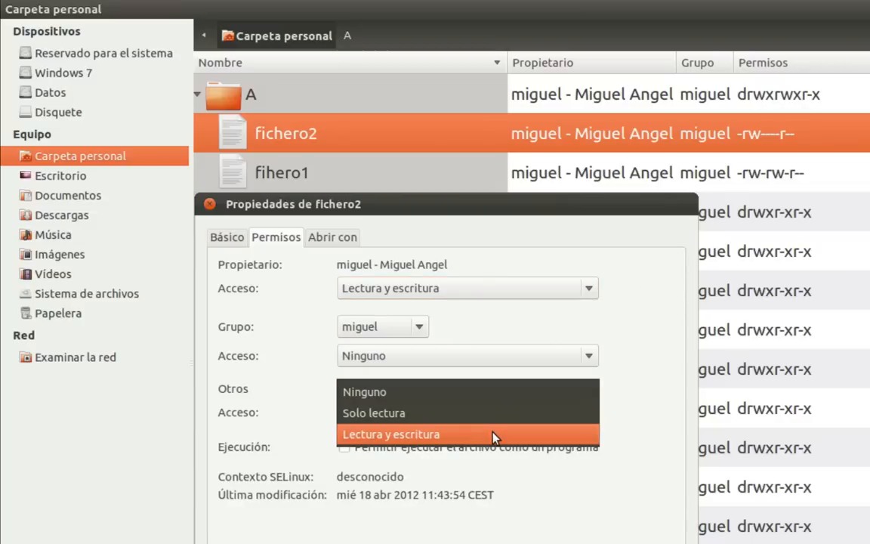
{"action": "left_click", "coordinate": [604, 363]}
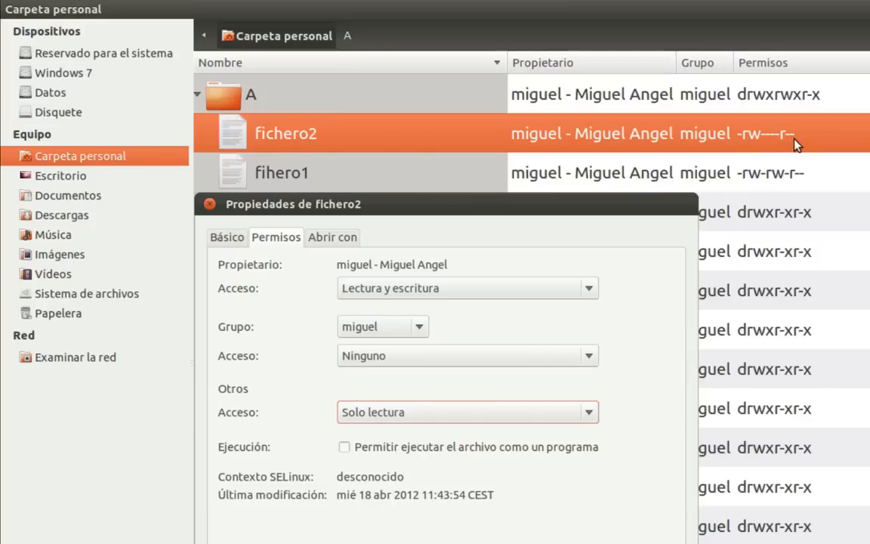
{"action": "left_click", "coordinate": [344, 447]}
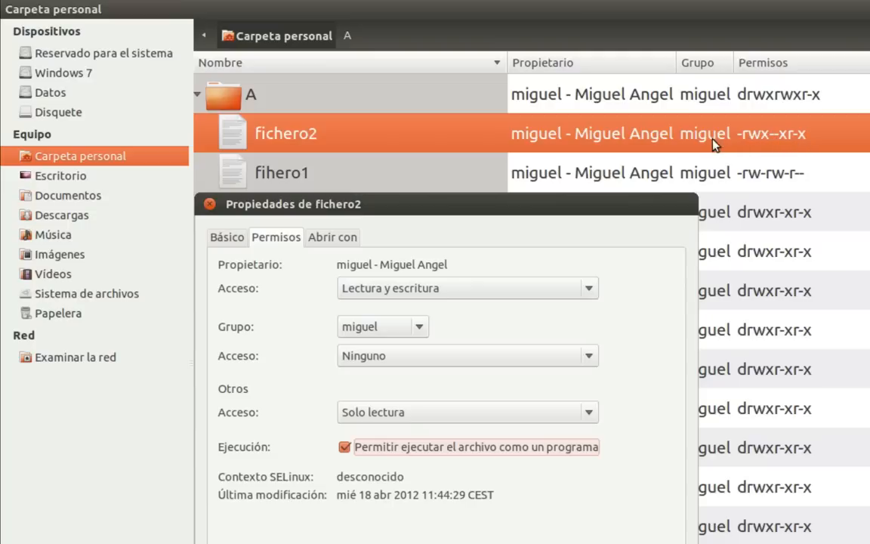
Step: Set the group's access to fichero2 to Solo lectura and the access for Otros to Ninguno
{"action": "left_click", "coordinate": [505, 359]}
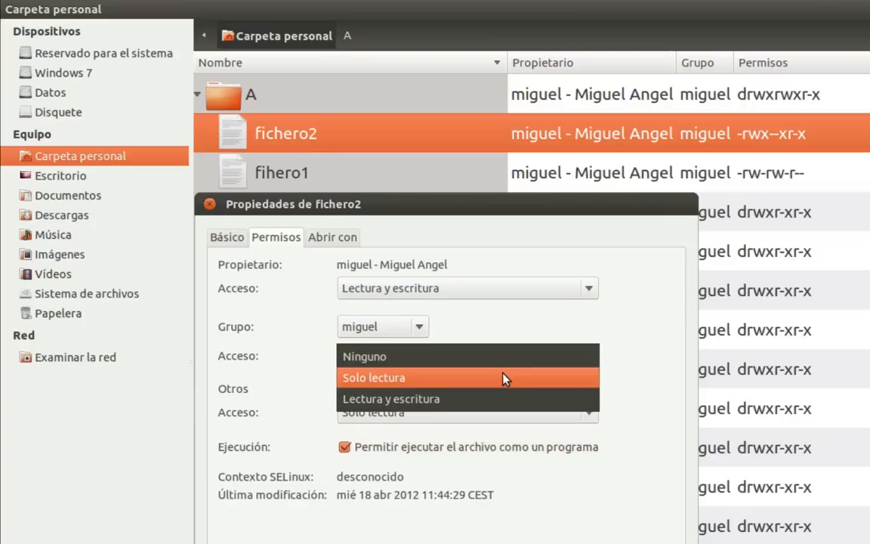
{"action": "left_click", "coordinate": [505, 379]}
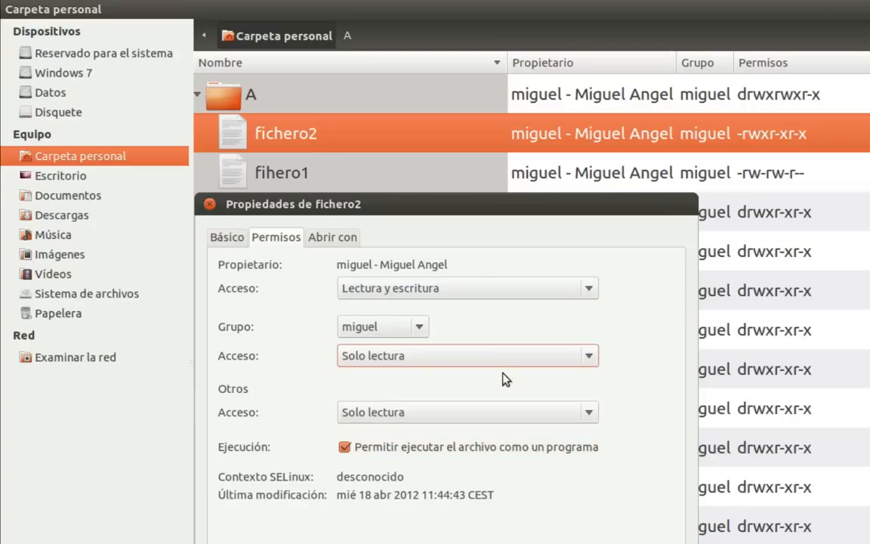
{"action": "left_click", "coordinate": [505, 417]}
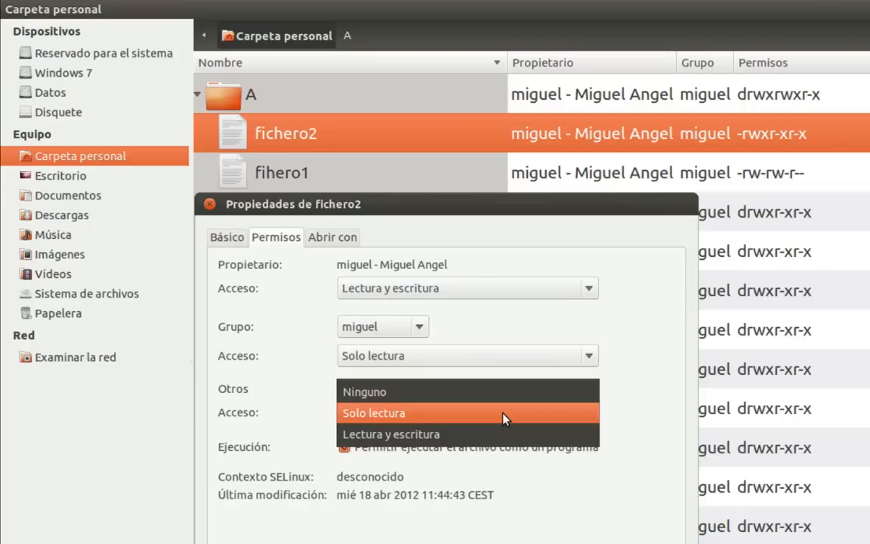
{"action": "left_click", "coordinate": [506, 392]}
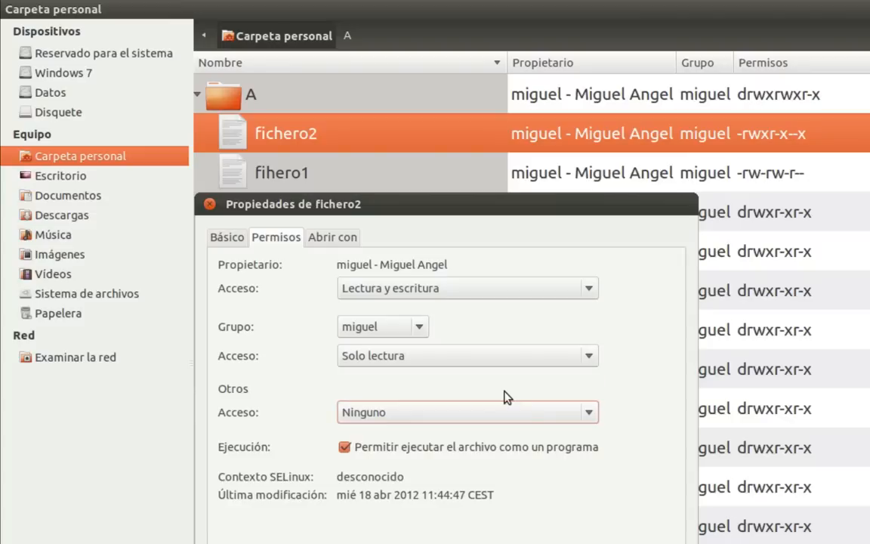